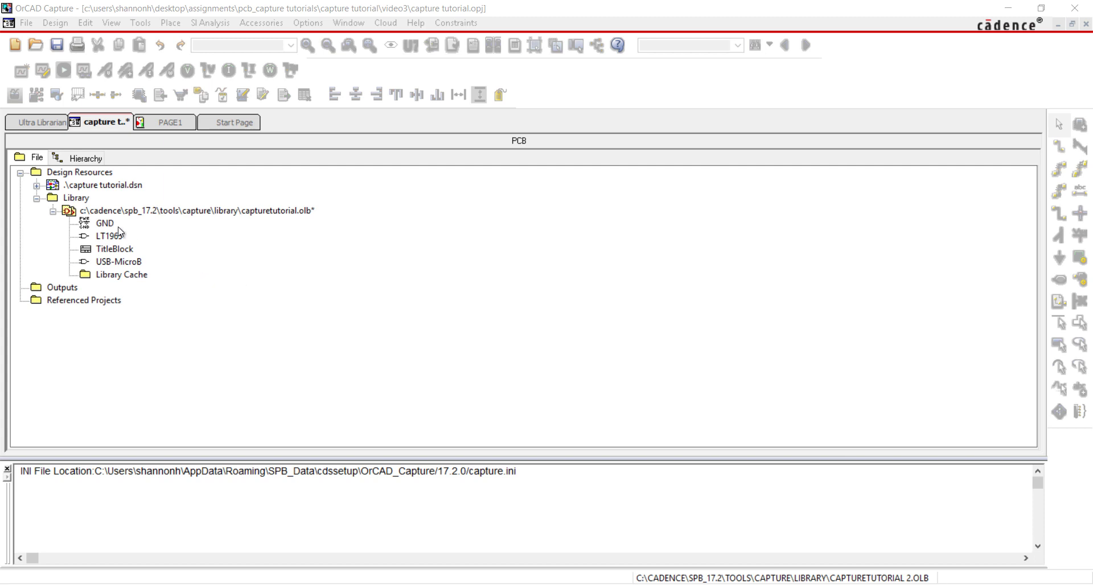
# Step: Add the CAPTURETUTORIAL 2.OLB library file to the project's Library folder
pyautogui.rightClick(82, 200)
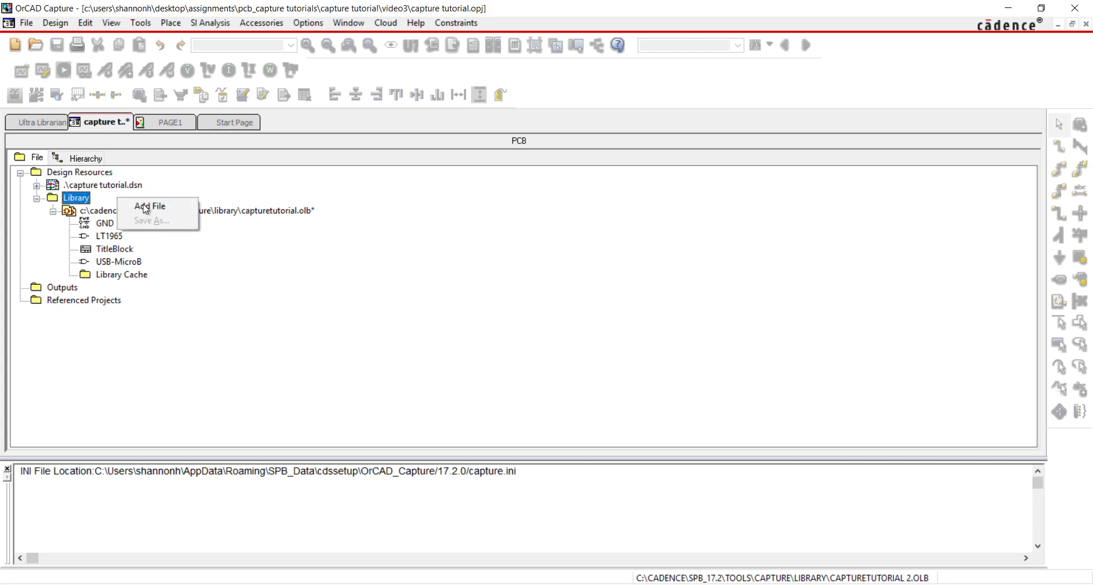
pyautogui.click(149, 208)
pyautogui.click(539, 373)
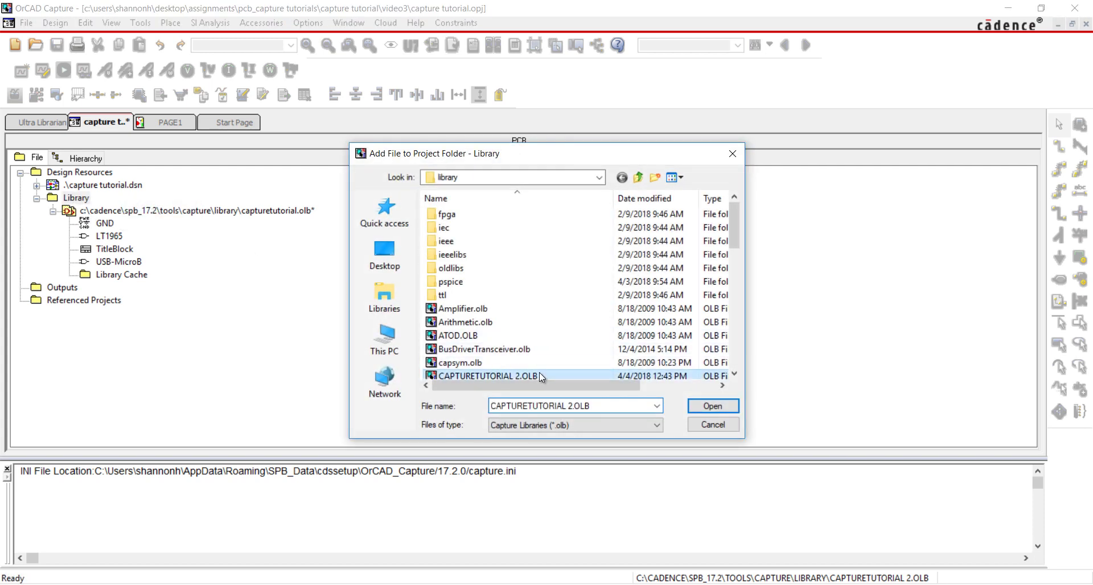
pyautogui.click(730, 410)
# Step: Cut the old capturetutorial.olb library and expand capturetutorial 2.olb to show its parts
pyautogui.click(170, 213)
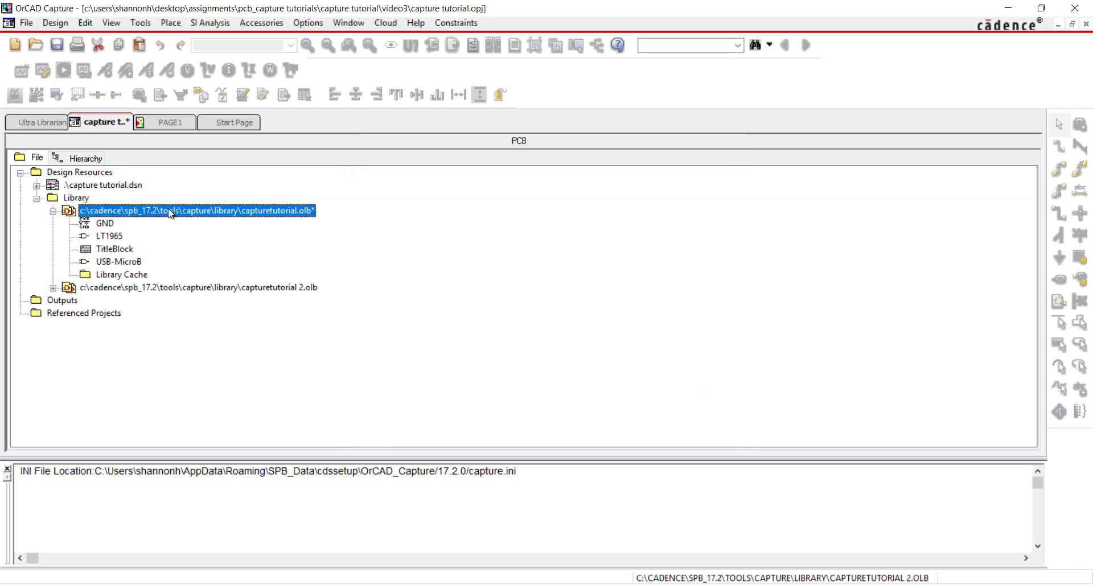
pyautogui.rightClick(205, 209)
pyautogui.click(244, 308)
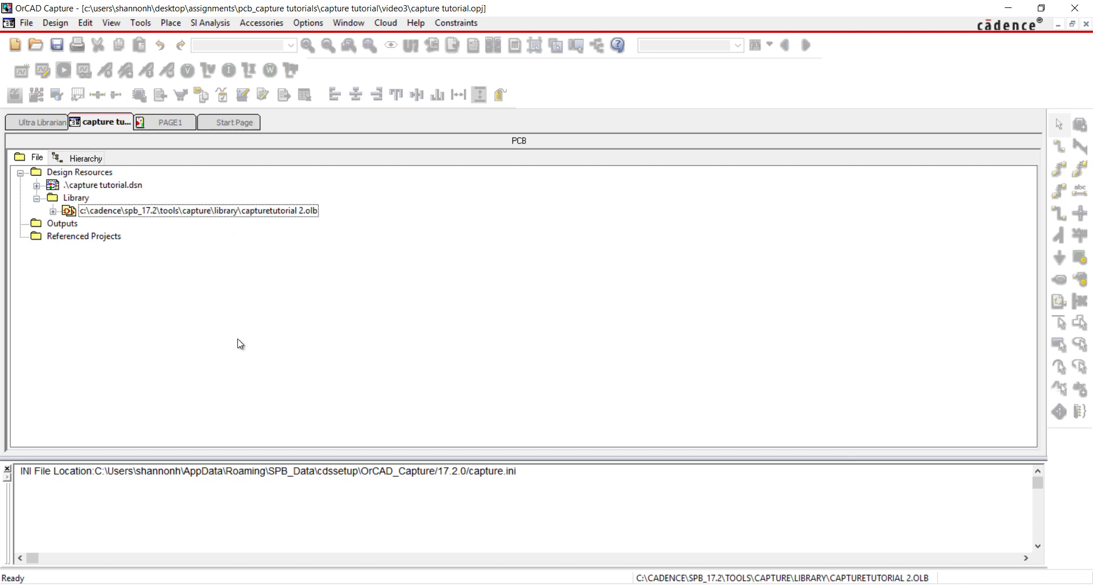
pyautogui.click(53, 212)
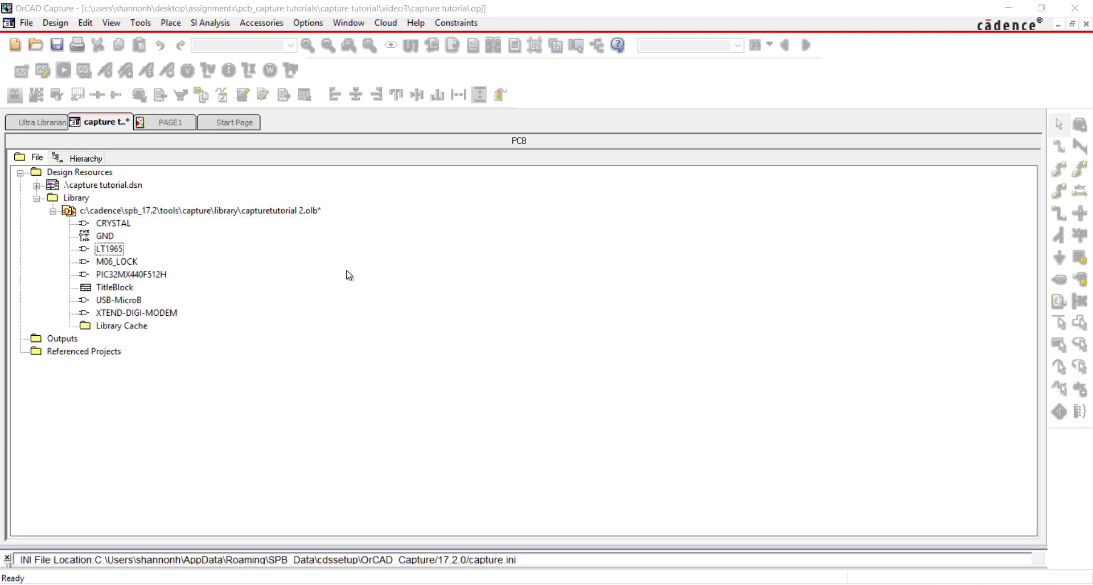
# Step: On PAGE1, place one LT1965 part from CAPTURETUTORIAL 2 near the top of the sheet
pyautogui.click(172, 119)
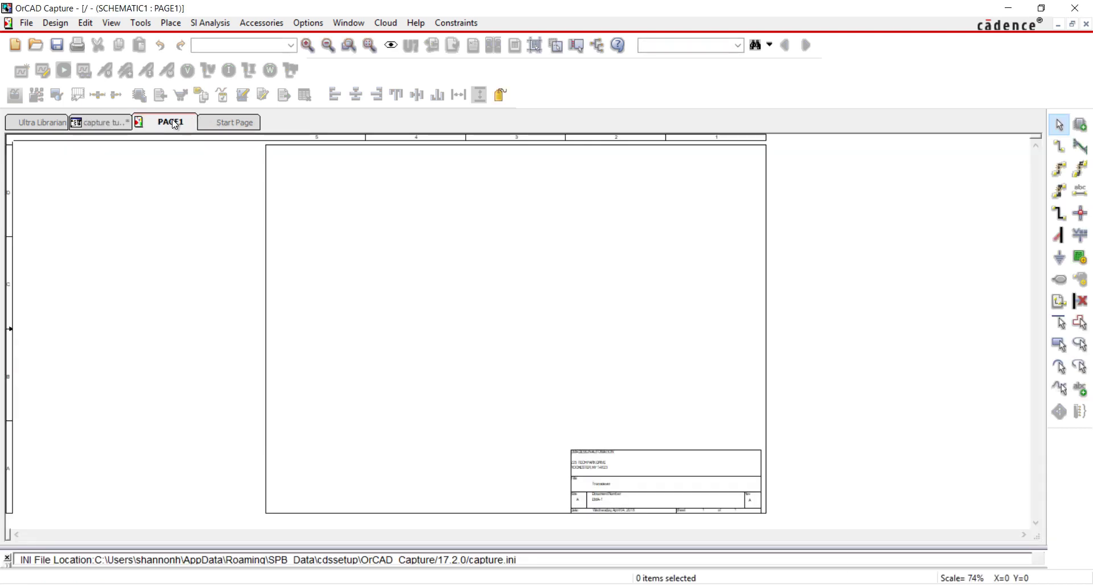
pyautogui.click(179, 24)
pyautogui.click(186, 70)
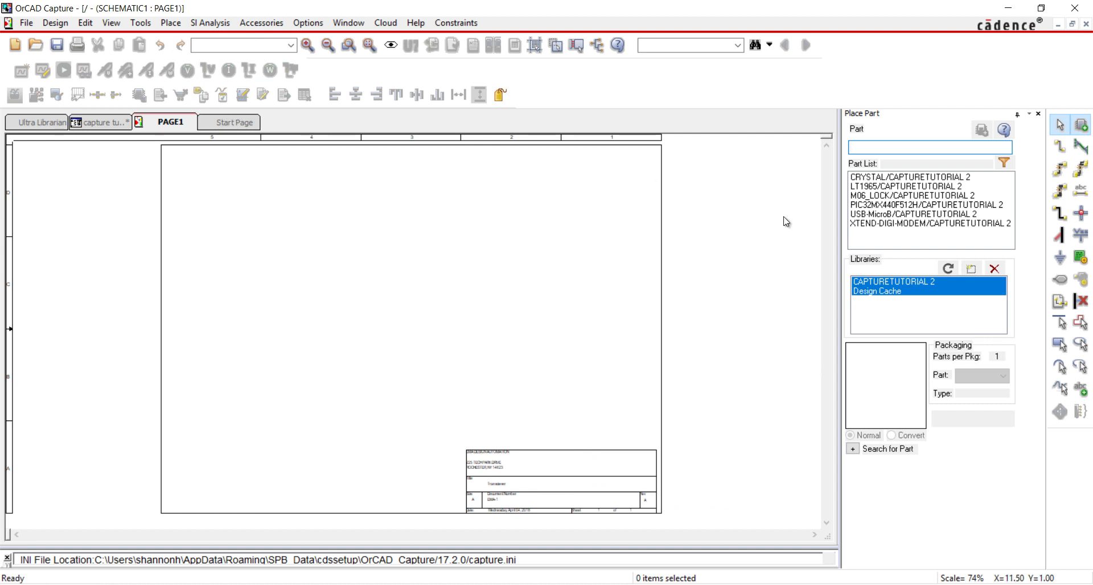
pyautogui.click(890, 282)
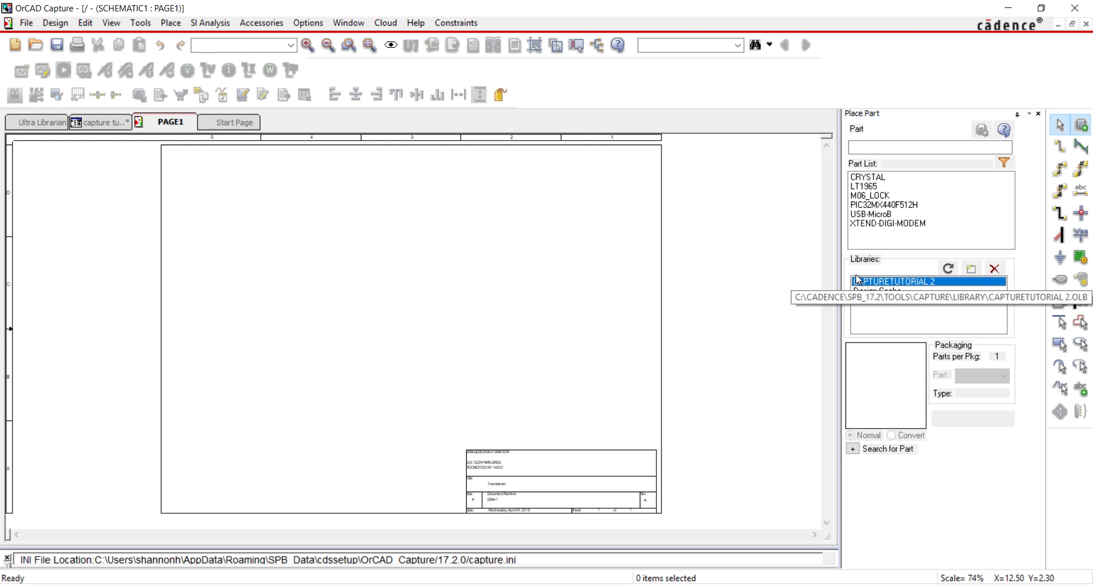
pyautogui.click(872, 187)
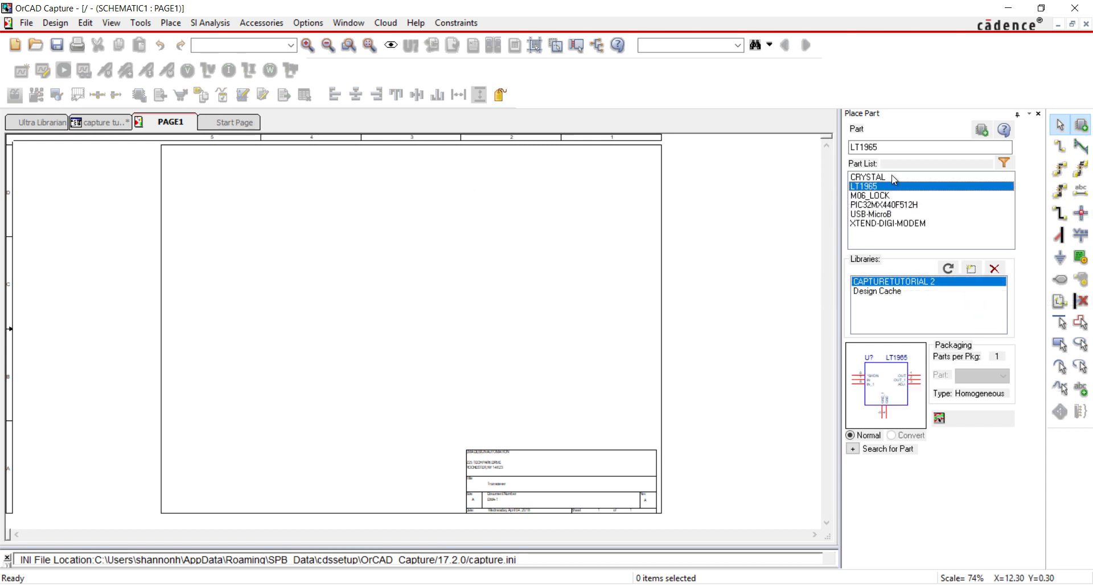
pyautogui.click(981, 130)
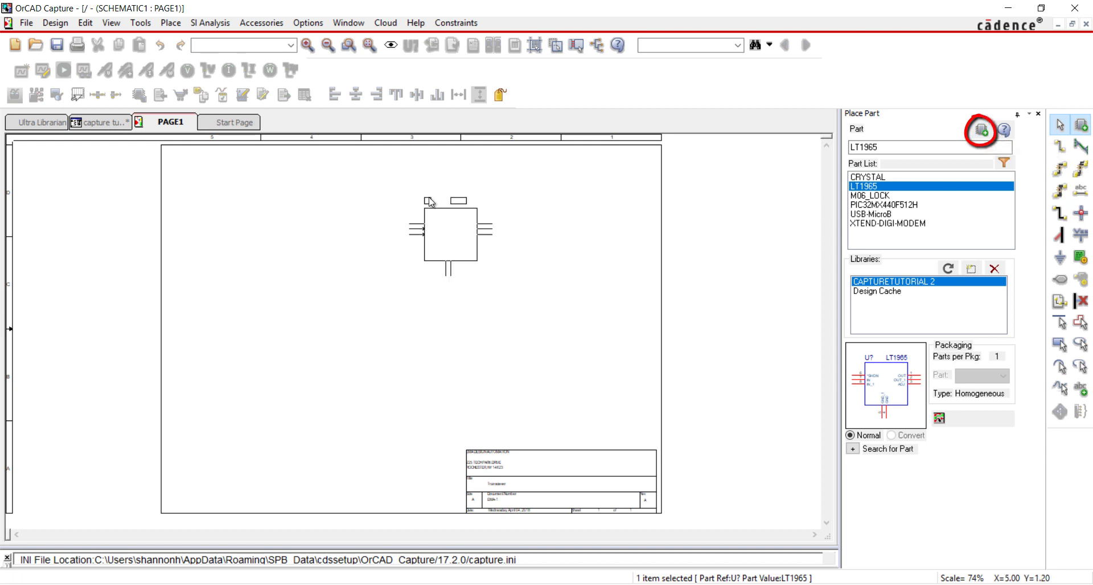
pyautogui.click(433, 167)
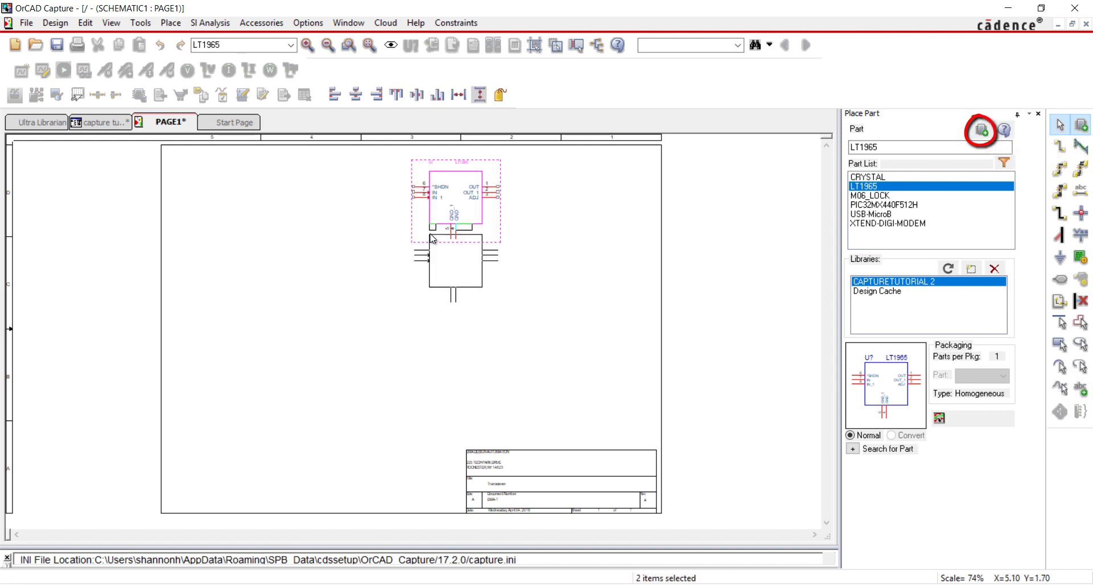
pyautogui.rightClick(392, 269)
pyautogui.click(413, 277)
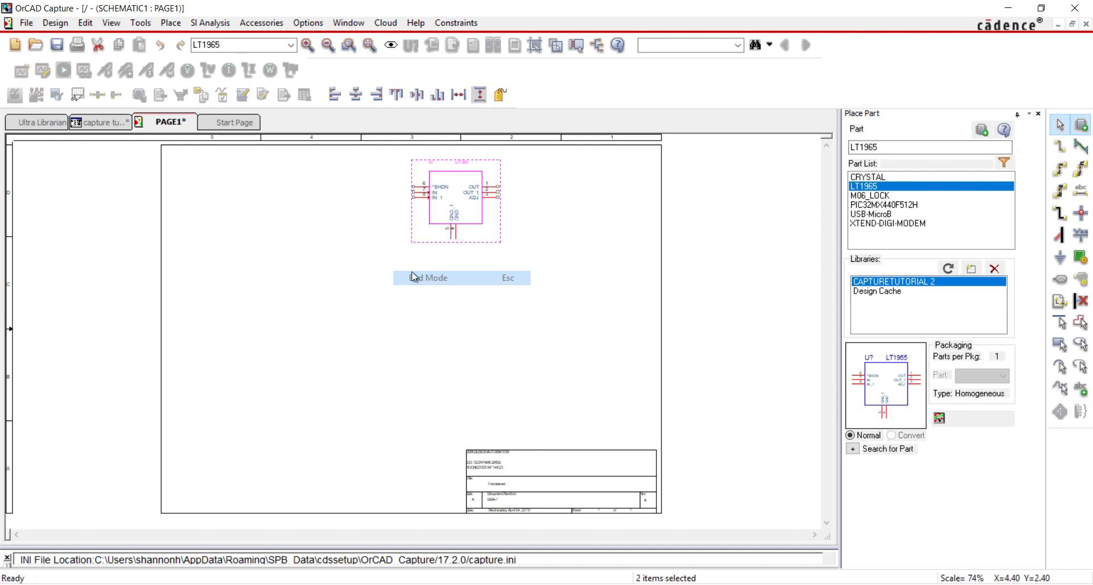
# Step: Place the XTEND-DIGI-MODEM part at the upper left of the page
pyautogui.click(908, 224)
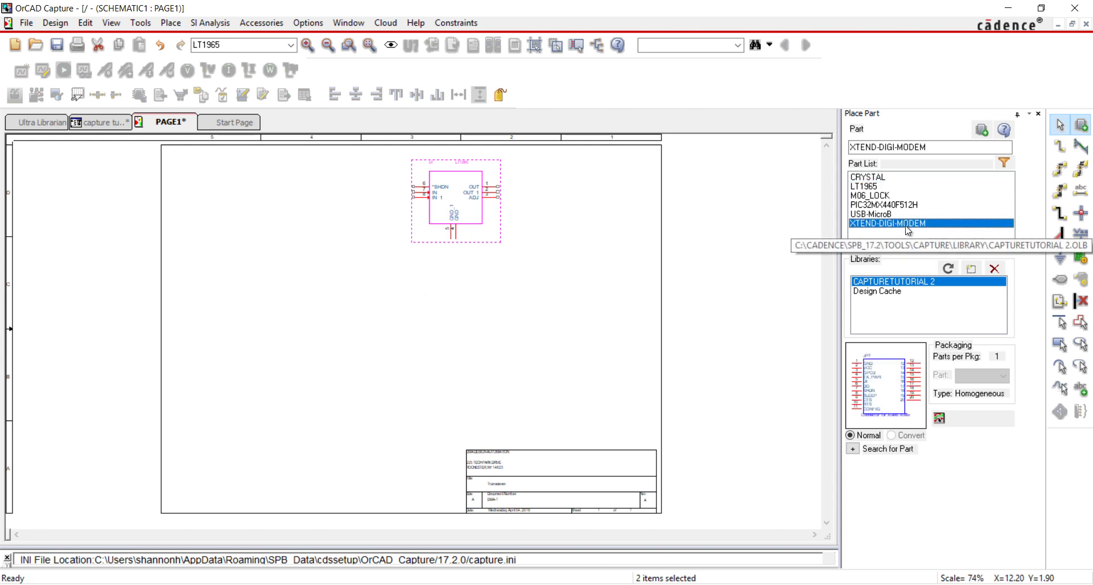
pyautogui.doubleClick(908, 224)
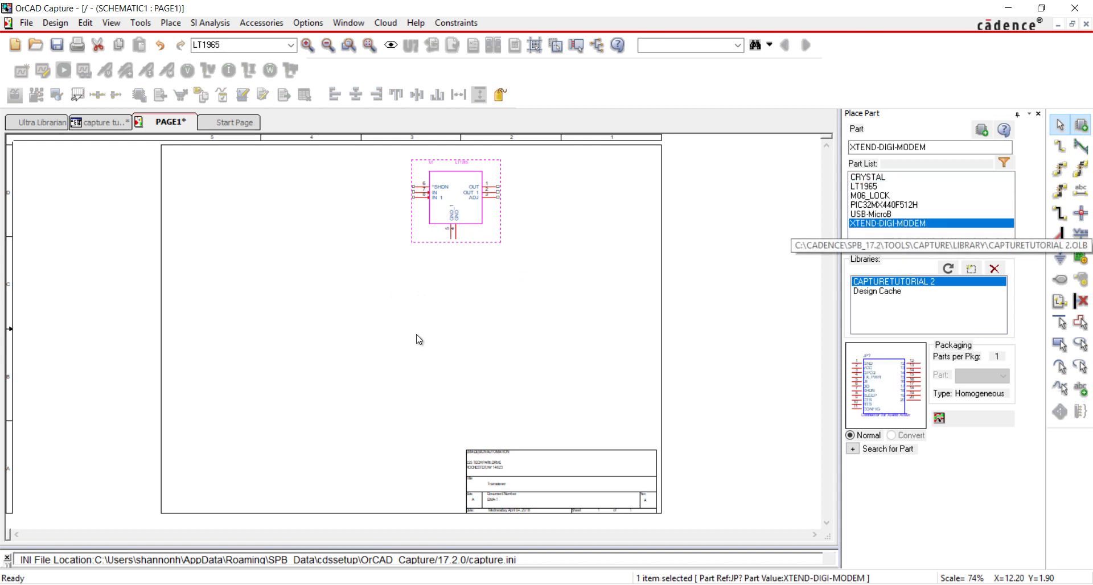
pyautogui.click(223, 181)
pyautogui.rightClick(607, 219)
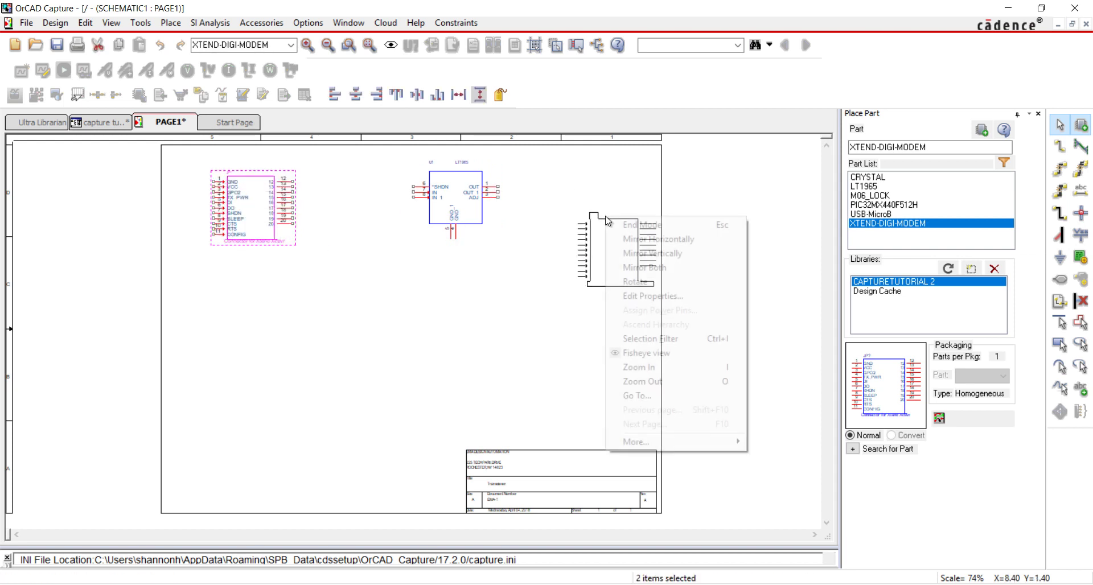
pyautogui.click(631, 223)
# Step: Place the PIC32MX440F512H microcontroller below the other parts
pyautogui.doubleClick(877, 205)
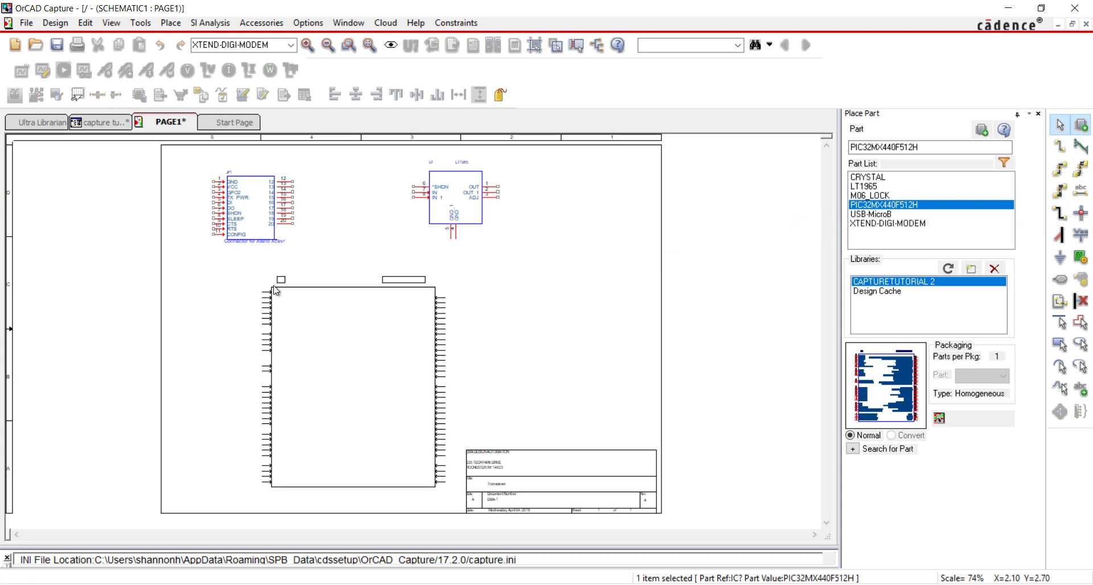
pyautogui.click(276, 289)
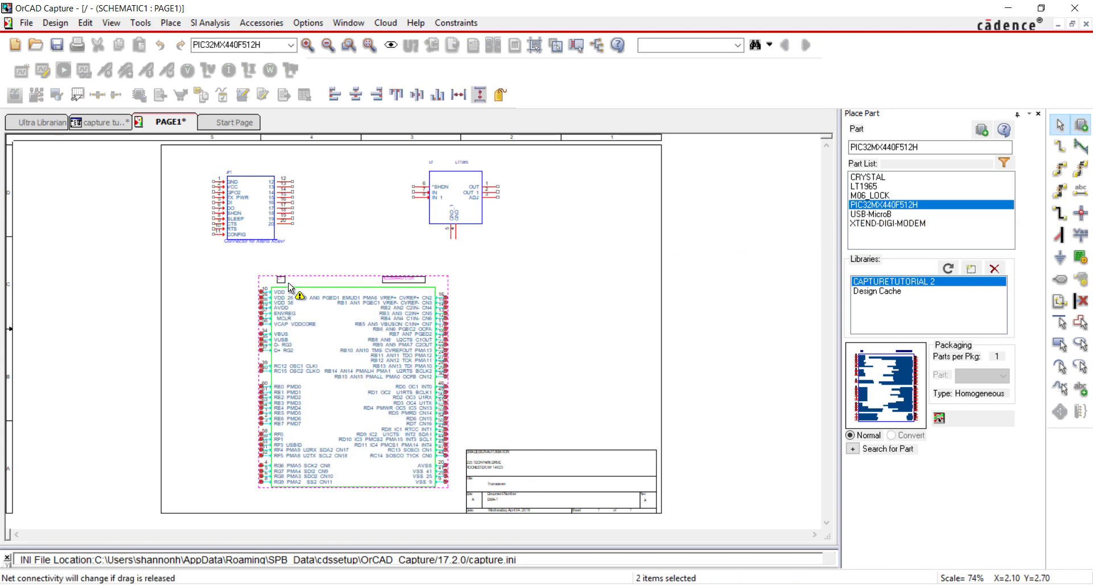
pyautogui.rightClick(482, 275)
pyautogui.click(494, 284)
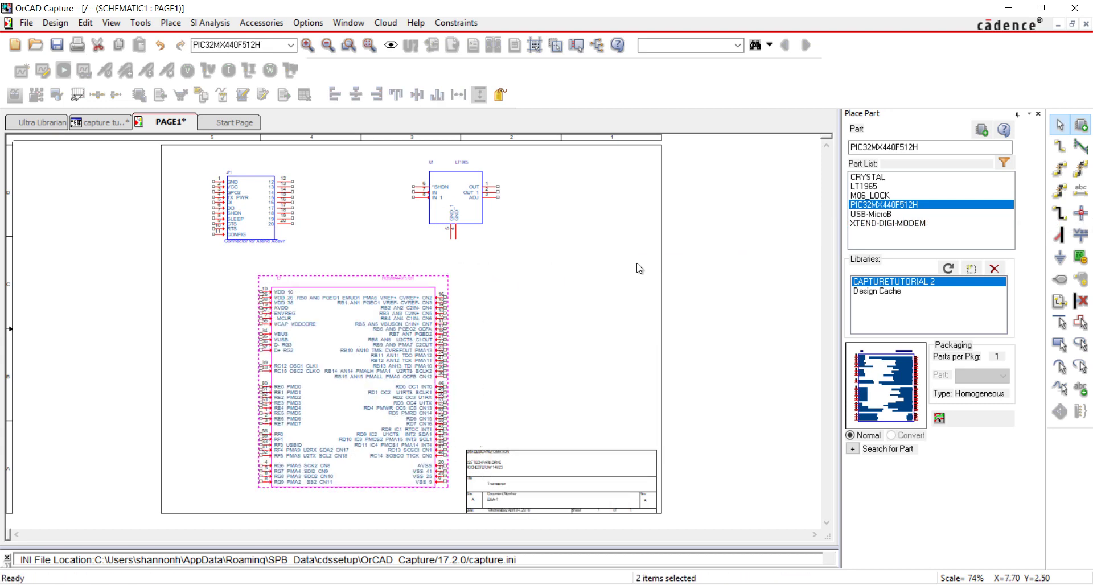
# Step: Place a CRYSTAL left of the microcontroller and rotate it back to horizontal
pyautogui.doubleClick(868, 178)
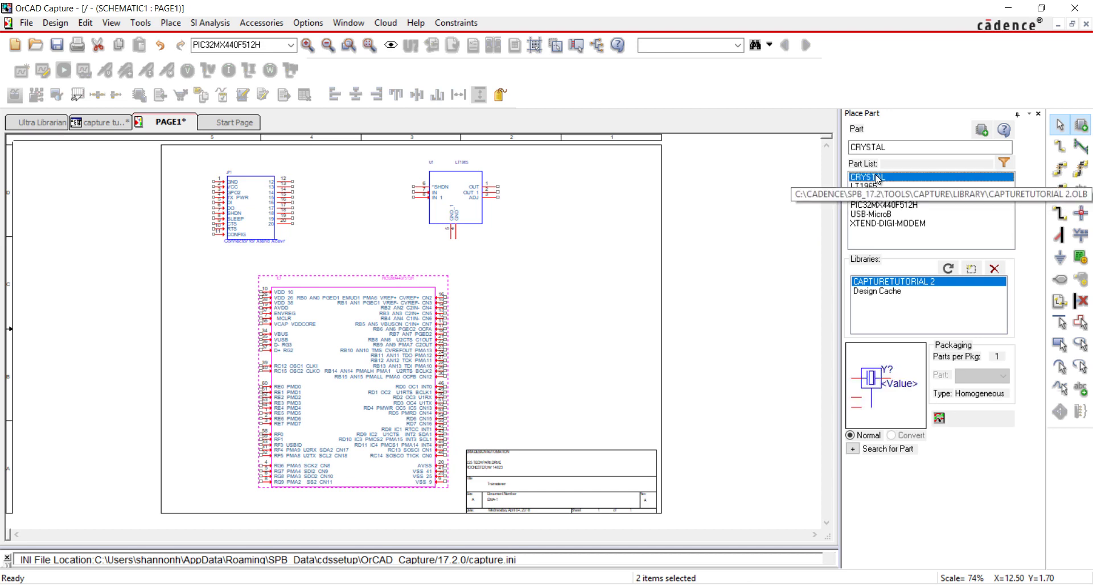
pyautogui.click(225, 371)
pyautogui.rightClick(221, 322)
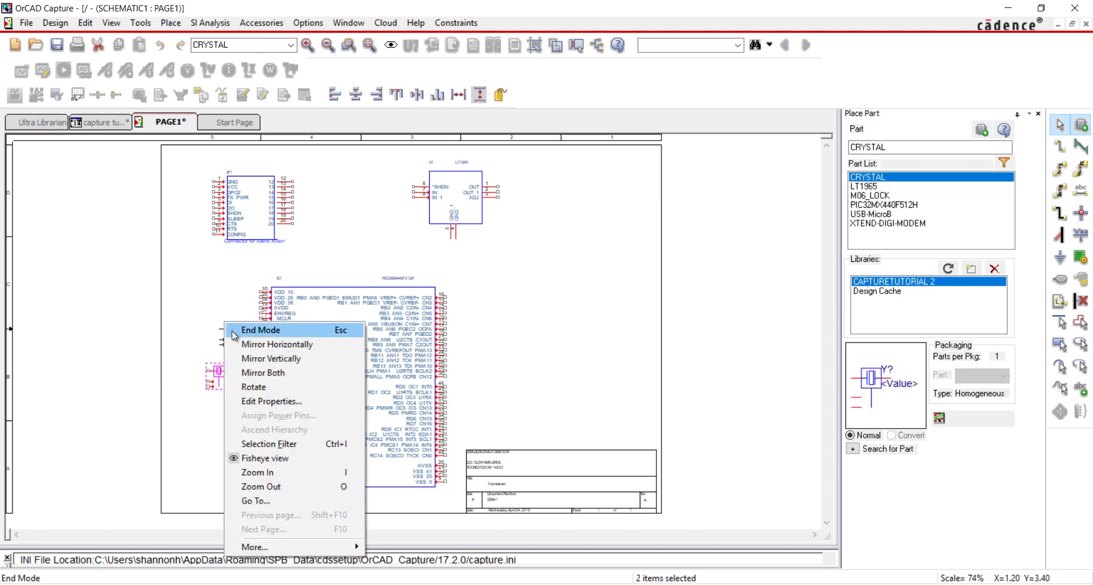
pyautogui.click(240, 331)
pyautogui.rightClick(220, 382)
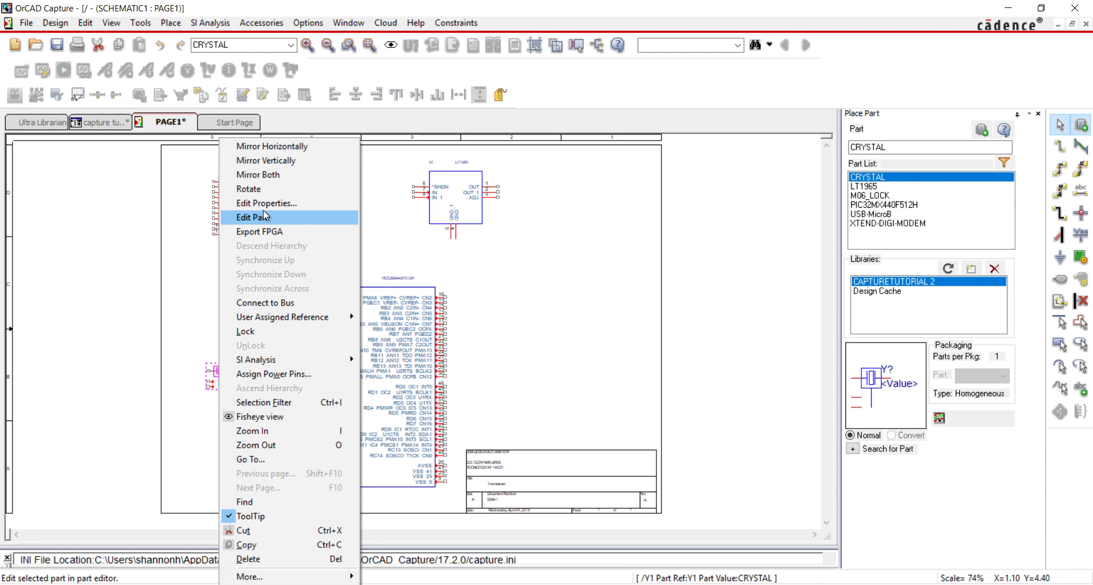
pyautogui.click(271, 189)
pyautogui.press('r')
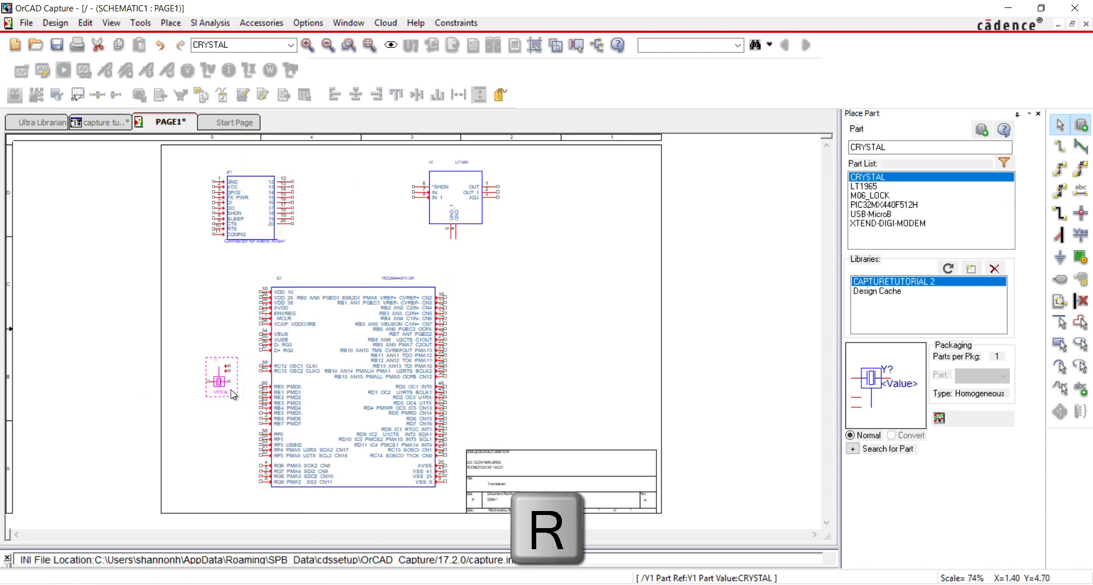
pyautogui.press('r')
# Step: Place the M06_LOCK header to the right of the microcontroller
pyautogui.doubleClick(870, 195)
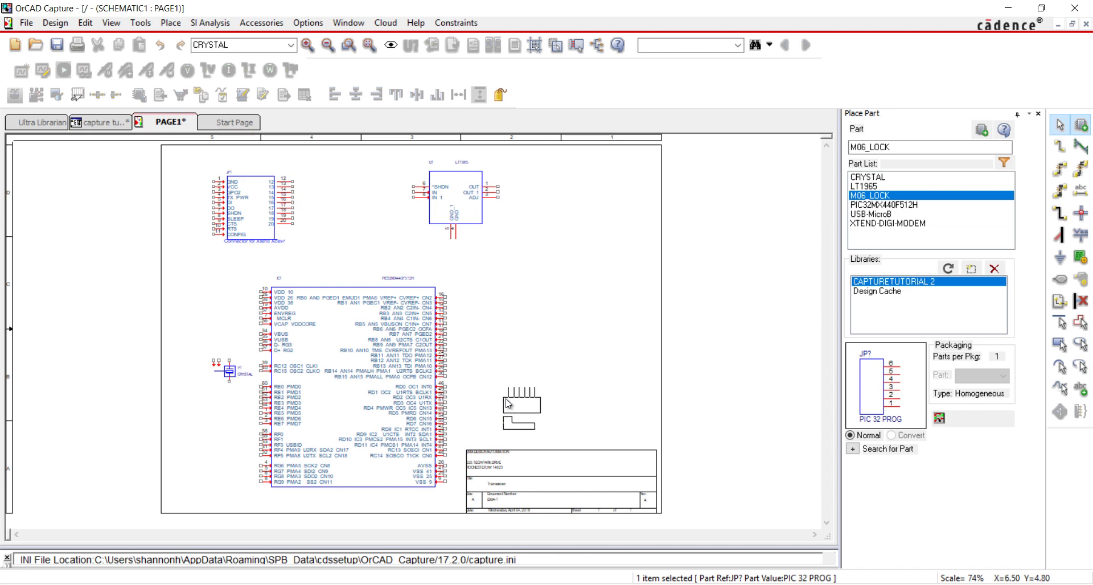
pyautogui.click(524, 414)
pyautogui.rightClick(607, 217)
pyautogui.click(610, 221)
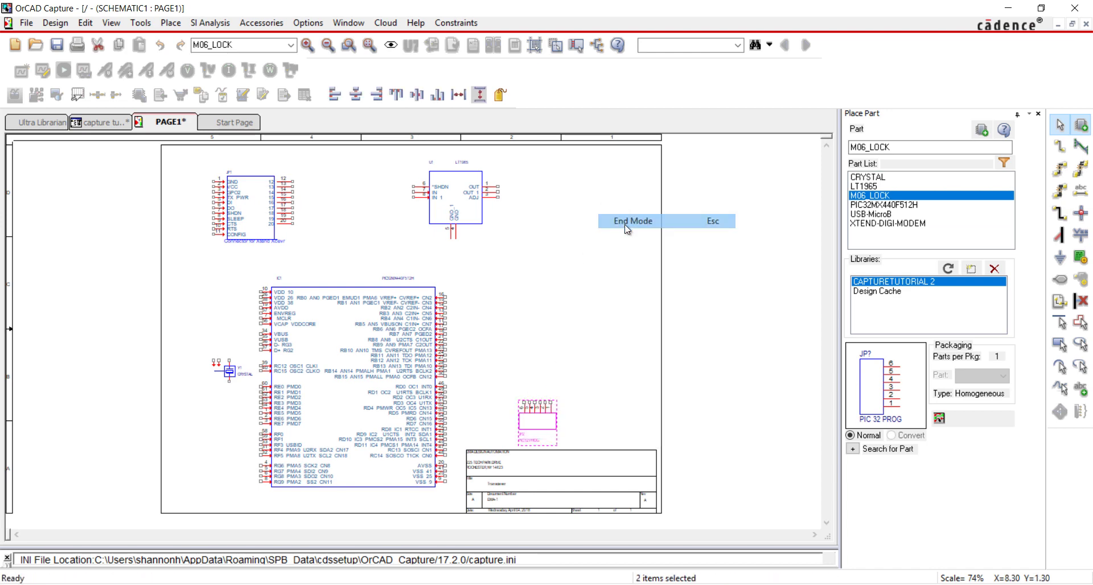
# Step: Place the USB-MicroB connector, rotated horizontal, at the sheet's lower left
pyautogui.doubleClick(871, 214)
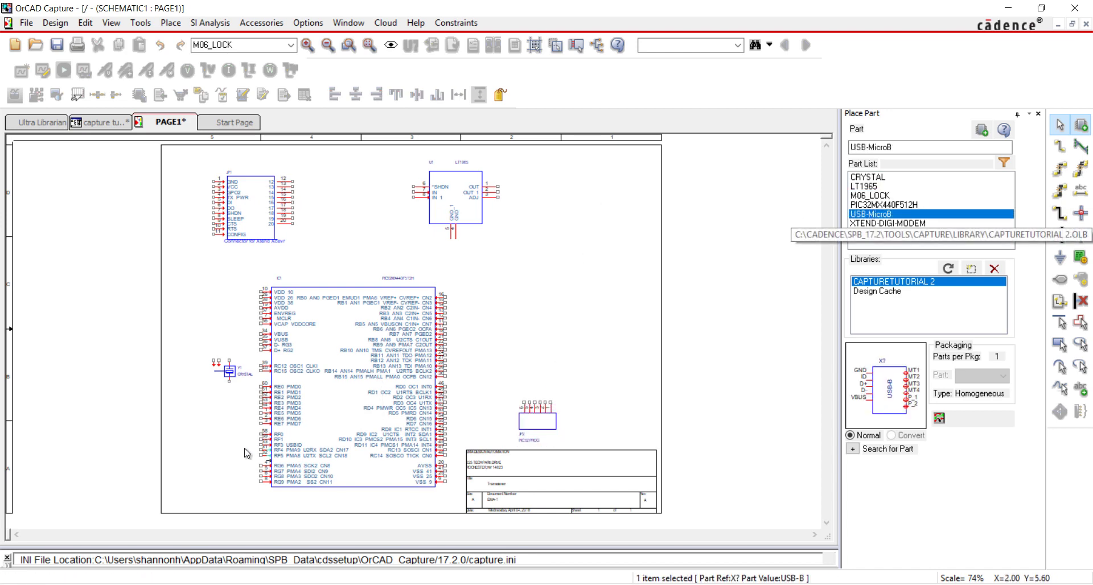
pyautogui.press('r')
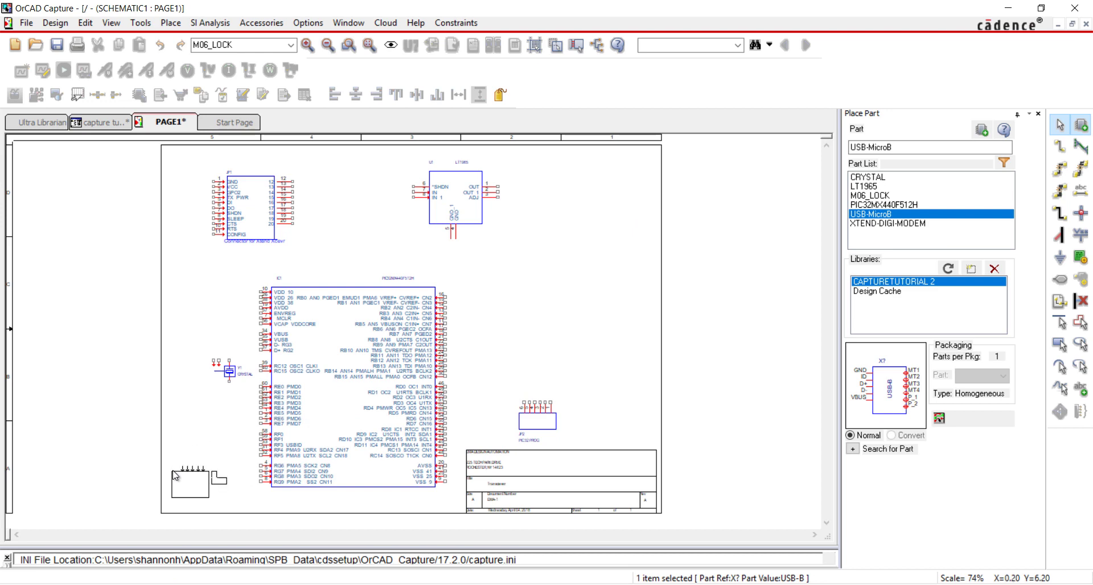
pyautogui.click(174, 493)
pyautogui.rightClick(239, 262)
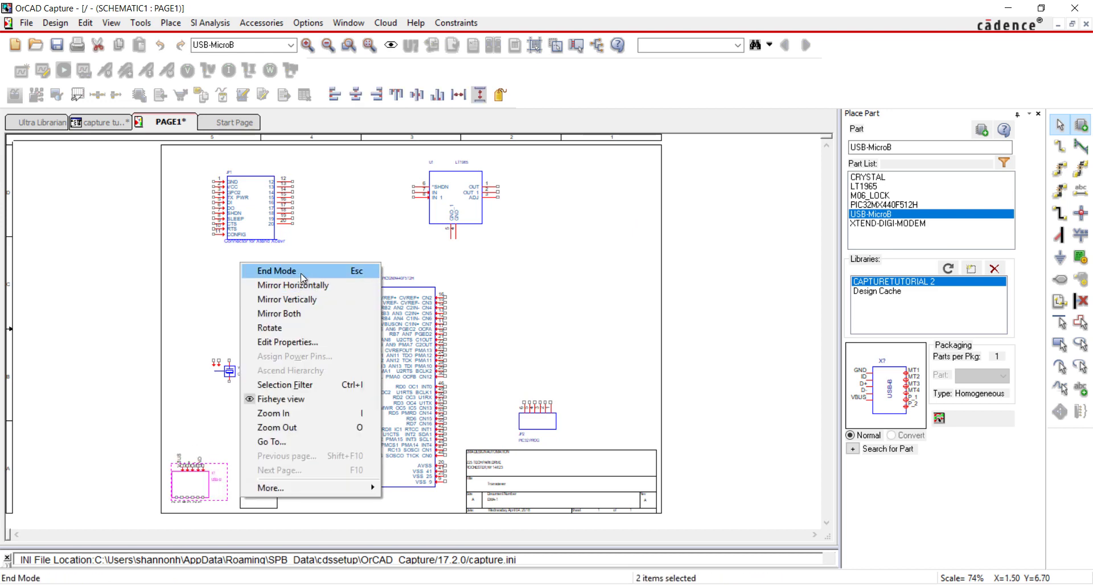
pyautogui.click(299, 275)
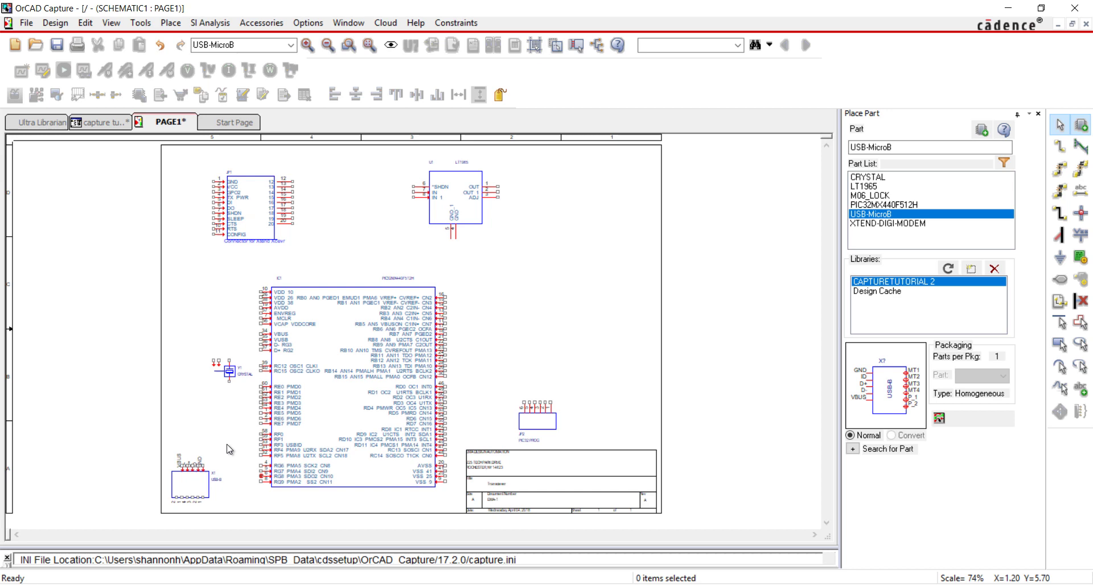
# Step: Search the capture library folder for CAP and add the DISCRETE library from CAP/Discrete.olb
pyautogui.click(852, 449)
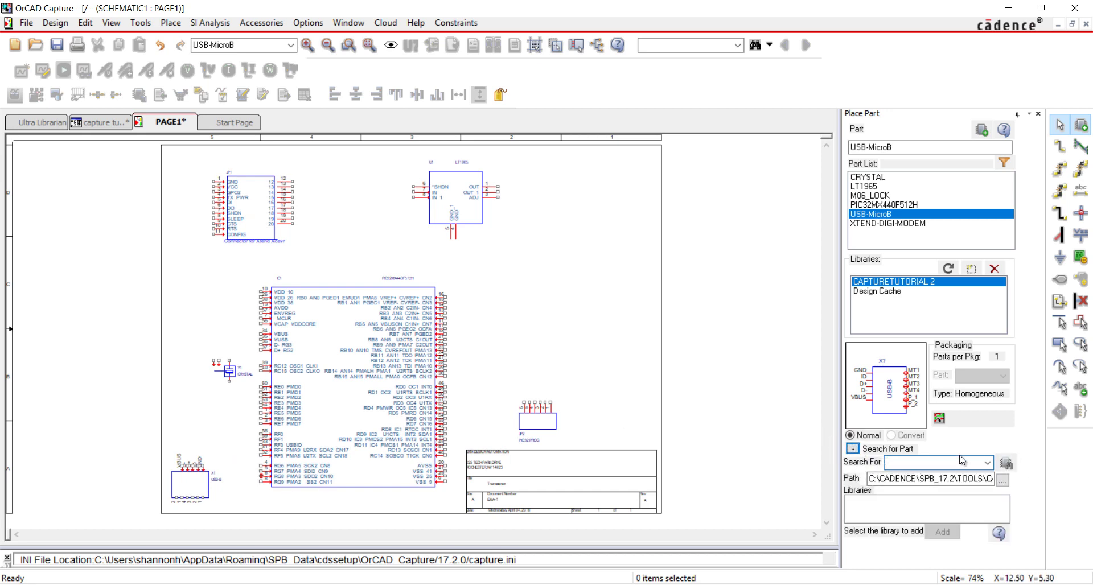
pyautogui.write('CAP')
pyautogui.click(1006, 484)
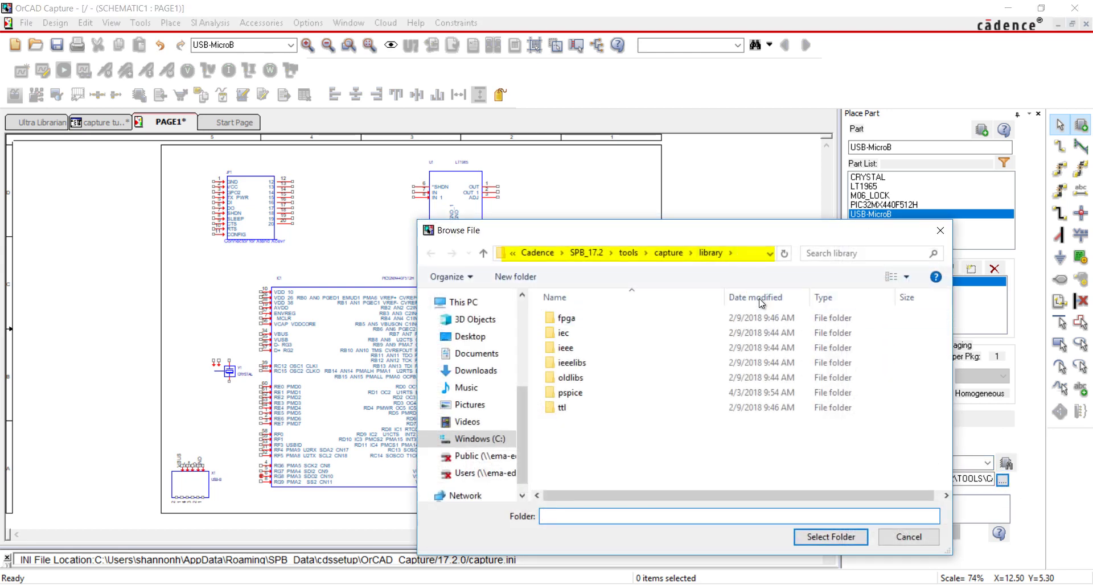
pyautogui.click(831, 537)
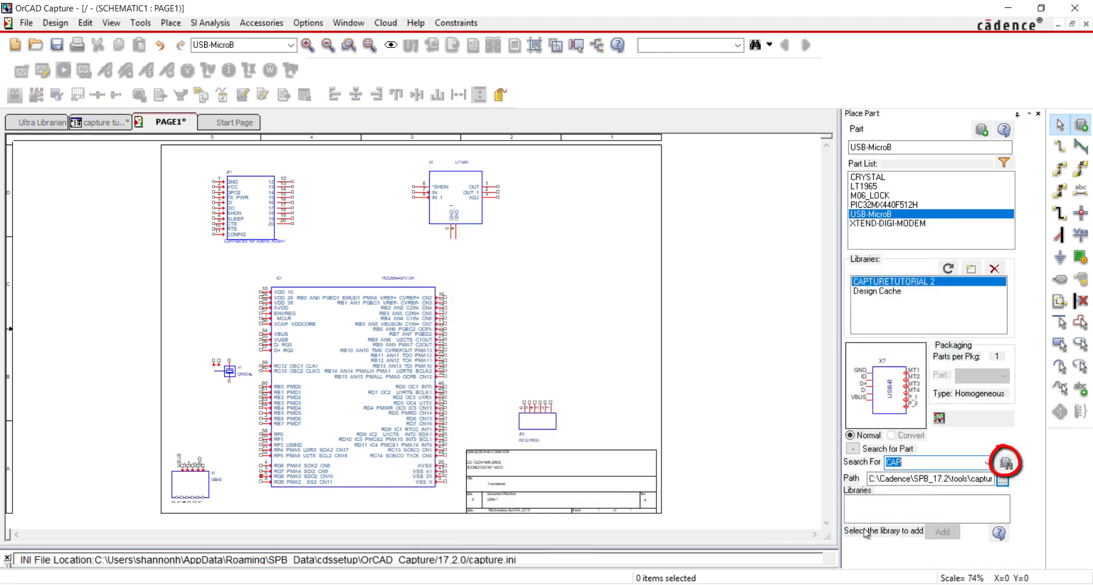
pyautogui.click(1006, 463)
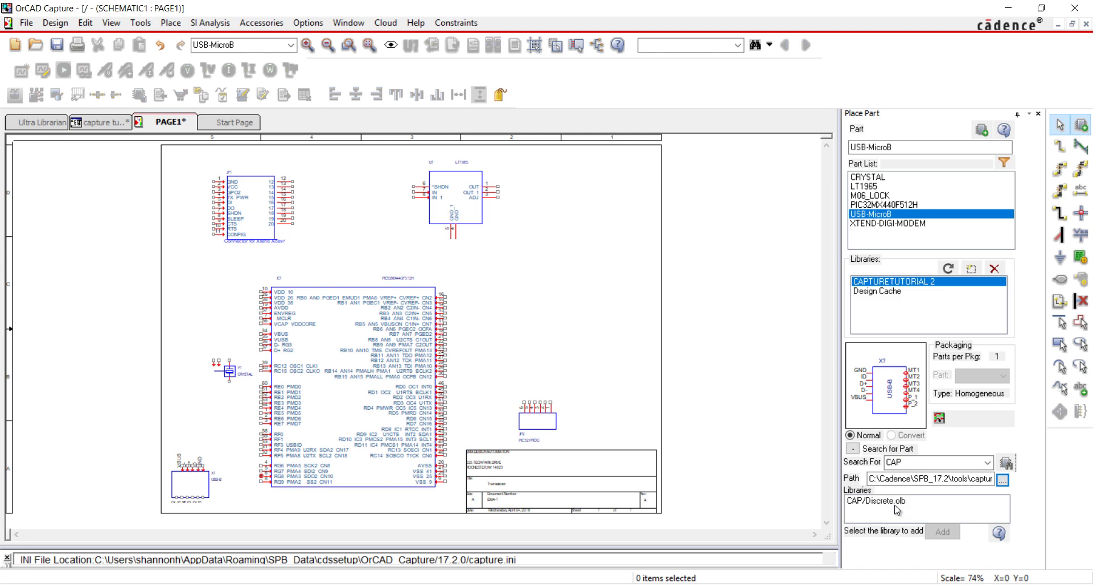
pyautogui.click(894, 506)
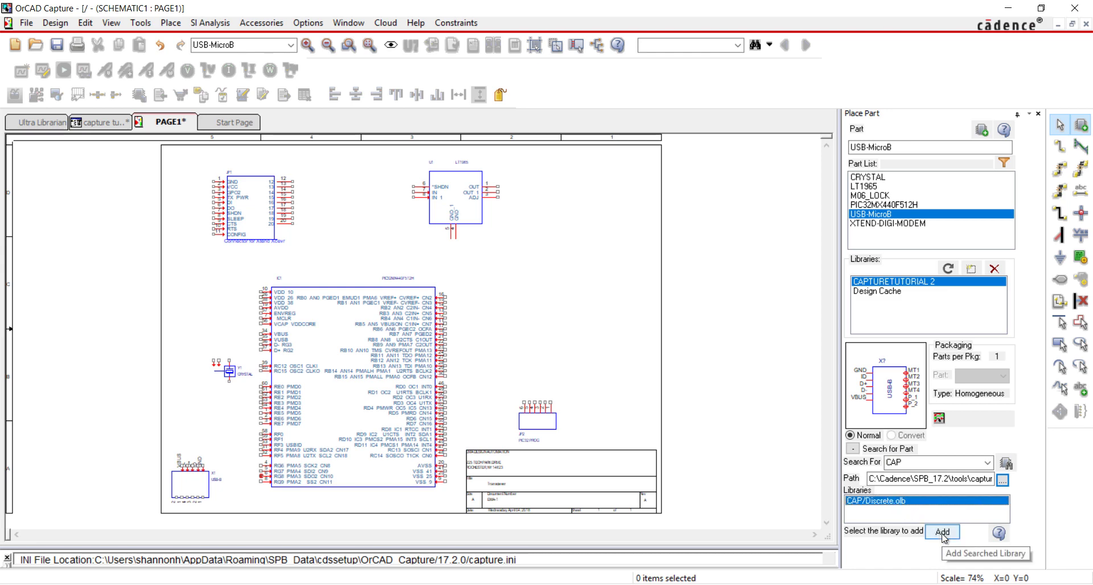
pyautogui.click(943, 533)
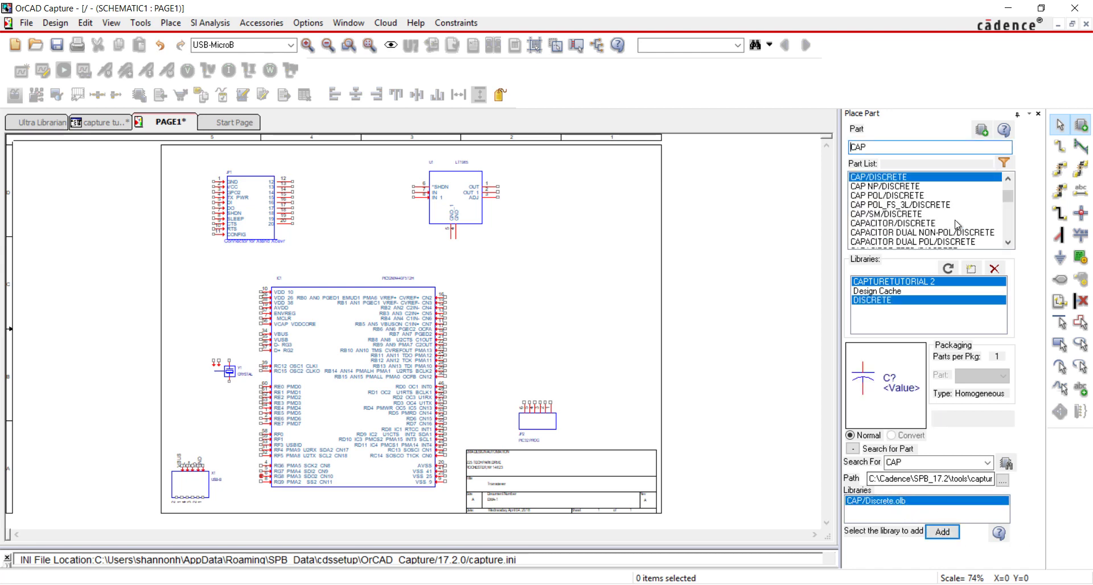
# Step: Place CAP/DISCRETE capacitors: one near the top, one at left, and five right of the chip
pyautogui.doubleClick(923, 177)
pyautogui.click(350, 195)
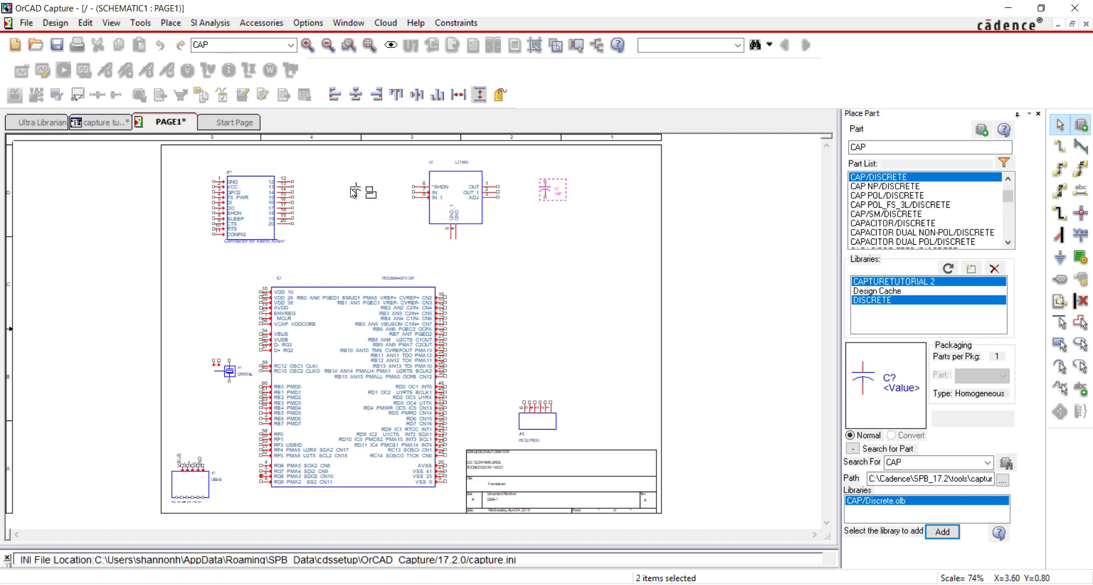
pyautogui.click(181, 253)
pyautogui.press('Escape')
pyautogui.click(518, 276)
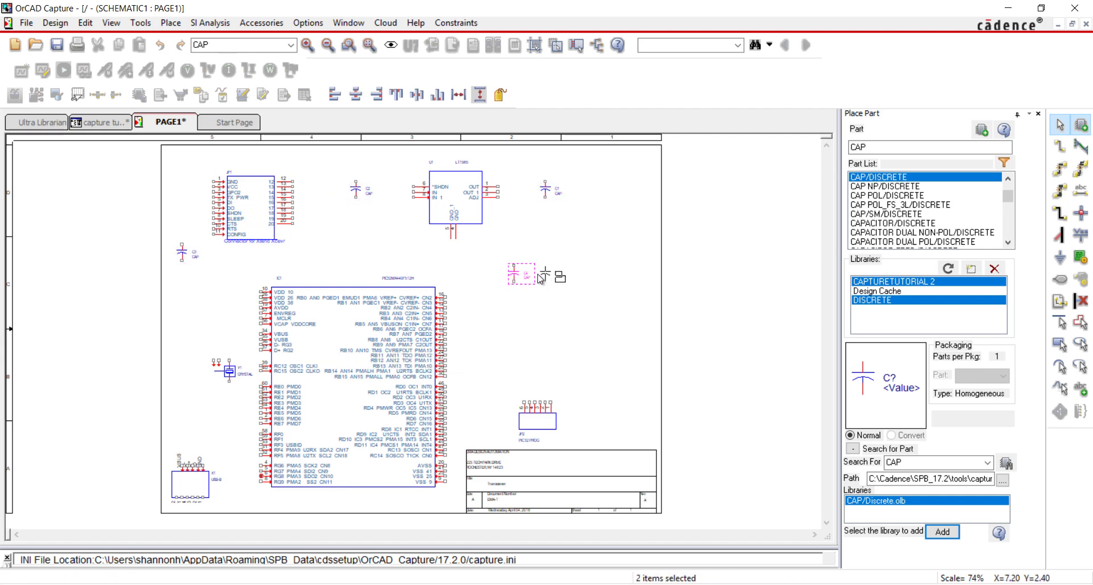
pyautogui.click(551, 276)
pyautogui.click(581, 277)
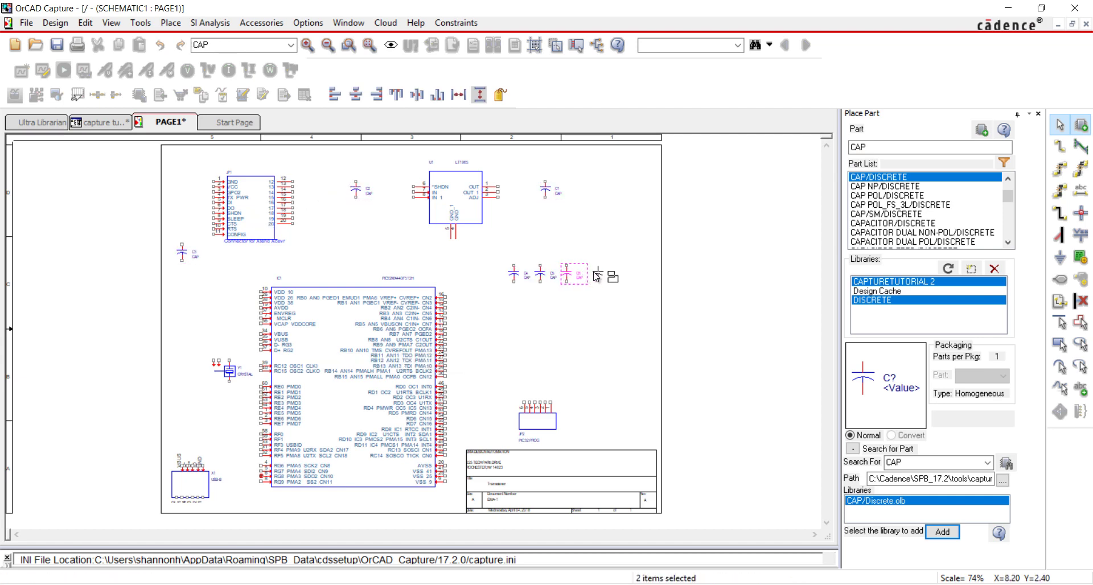
pyautogui.click(592, 277)
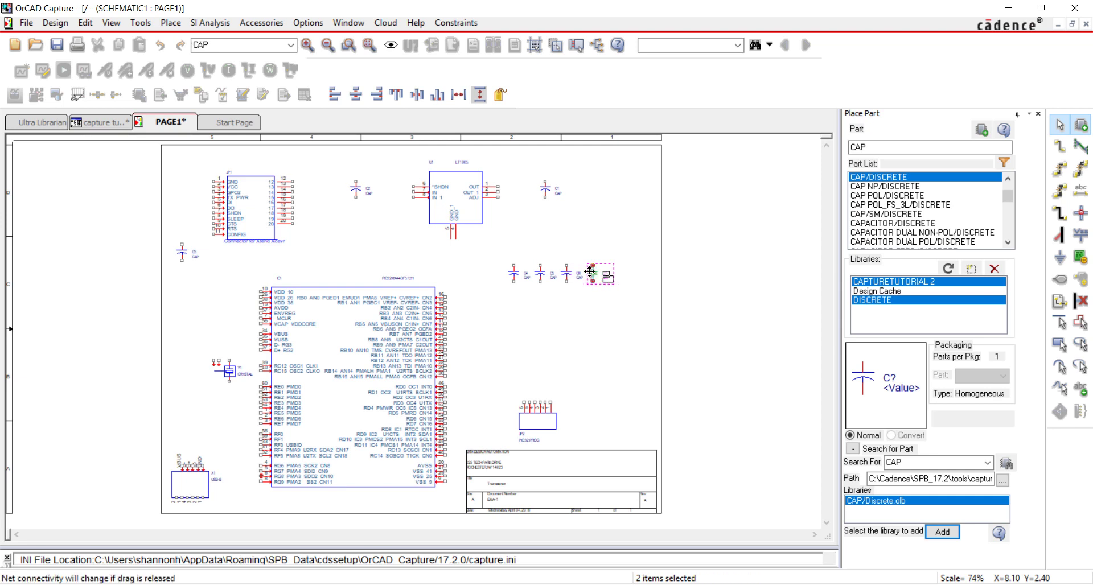
pyautogui.click(619, 277)
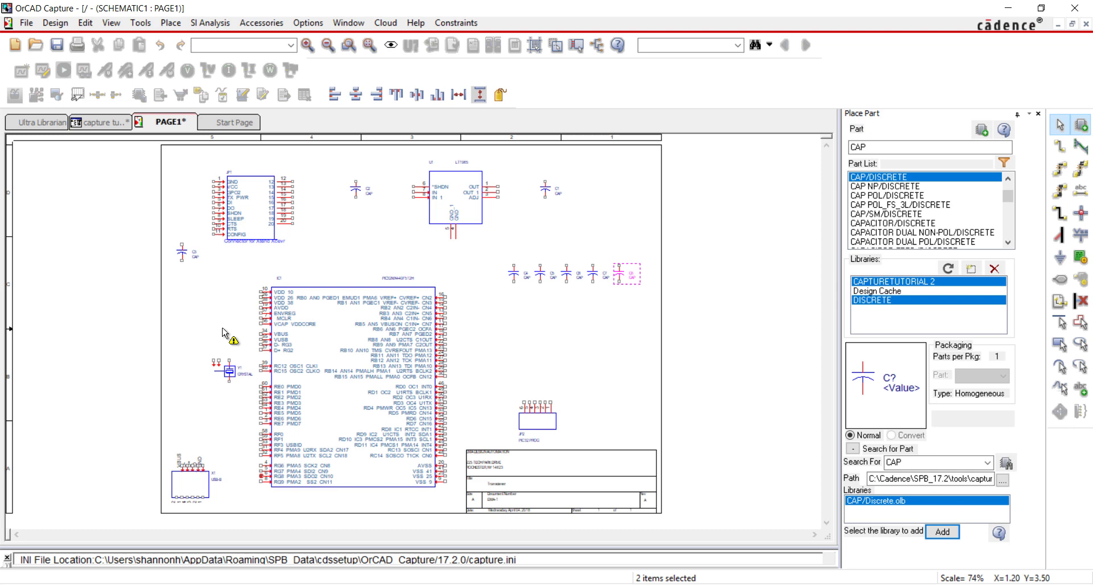
pyautogui.rightClick(197, 329)
pyautogui.click(214, 339)
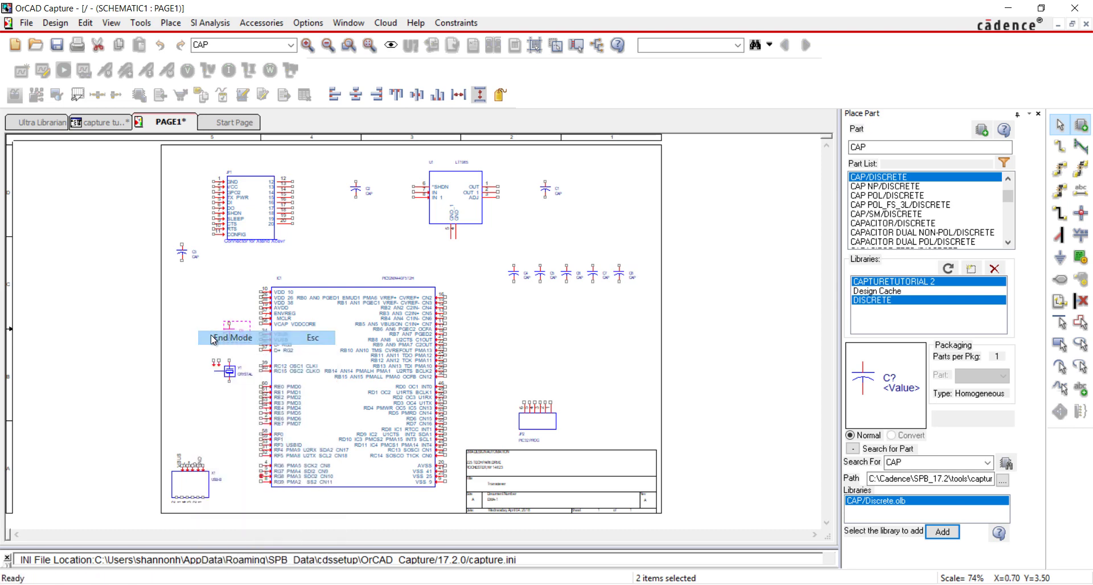
pyautogui.click(215, 334)
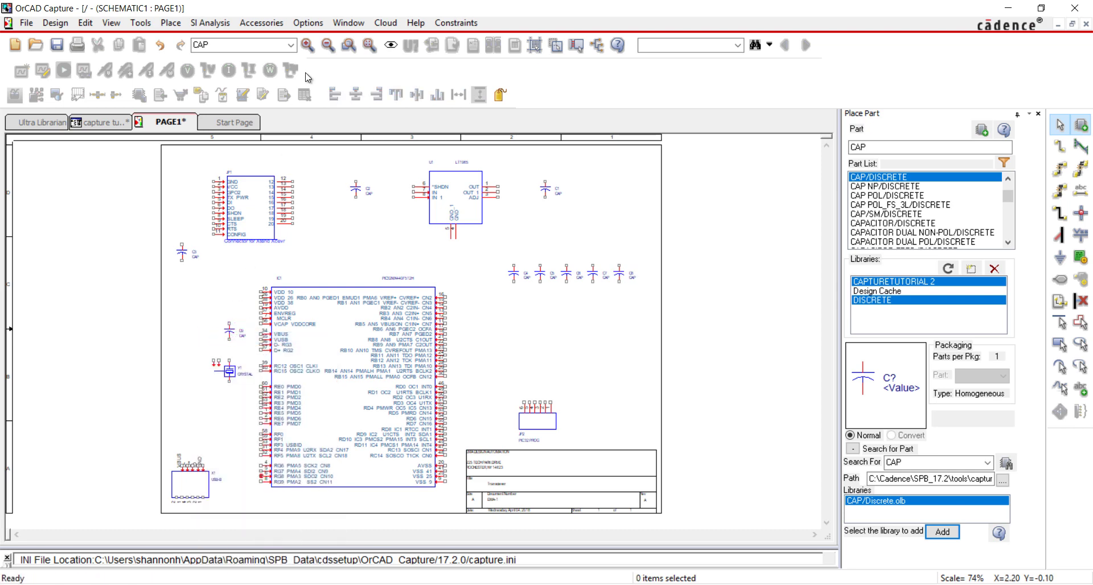
# Step: Uncheck 'Automatically reference placed parts' on the Miscellaneous tab of Preferences and confirm
pyautogui.click(308, 23)
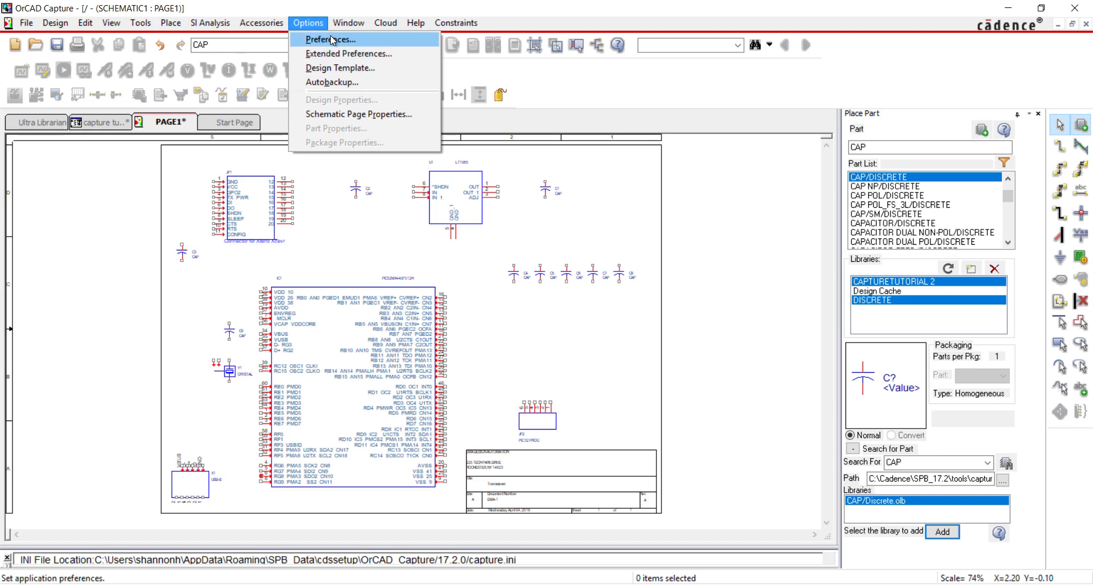
pyautogui.click(328, 38)
pyautogui.click(586, 150)
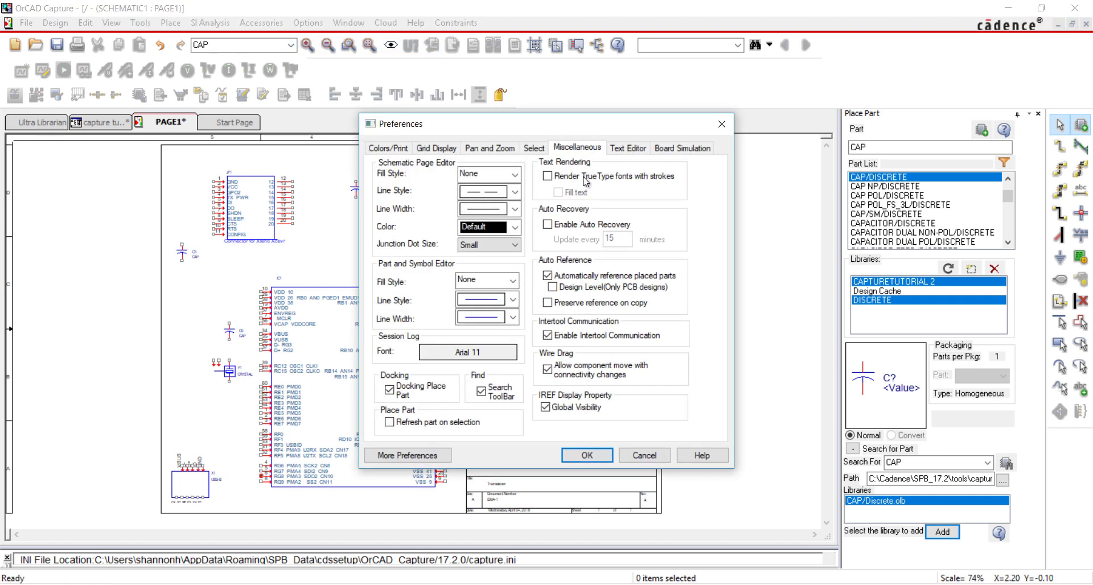
pyautogui.click(548, 275)
pyautogui.click(590, 456)
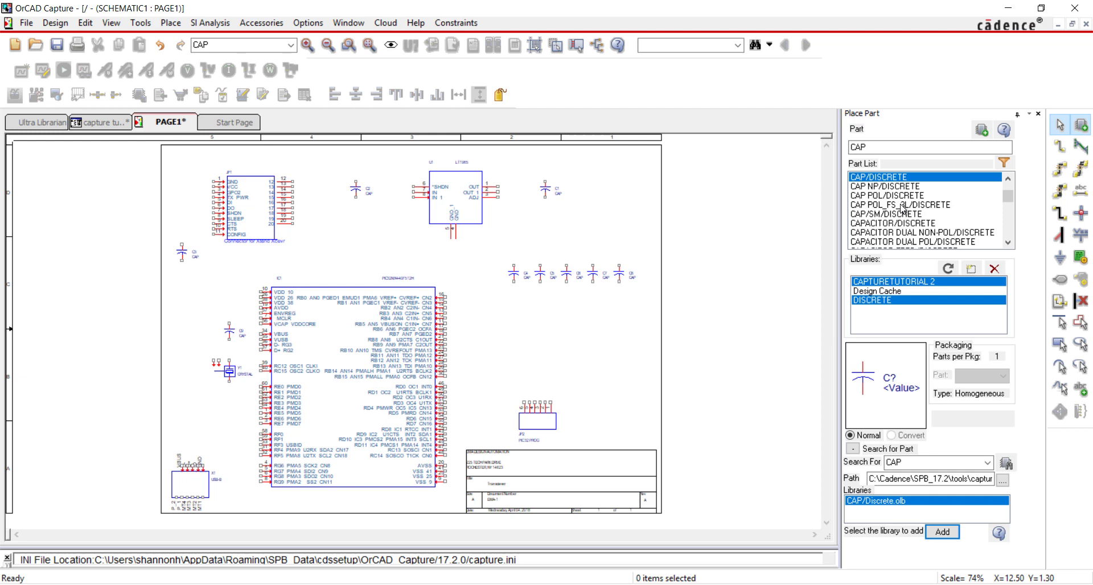
# Step: Place two RESISTOR/DISCRETE parts, one beside the upper-left connector and one at top right
pyautogui.click(874, 147)
pyautogui.write('resistOR')
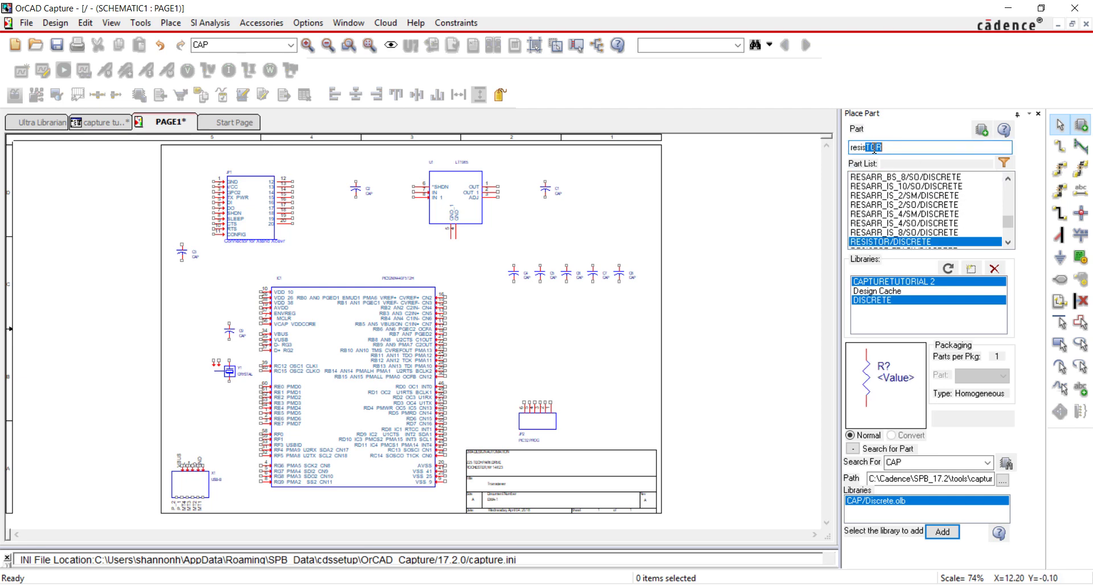
pyautogui.doubleClick(913, 243)
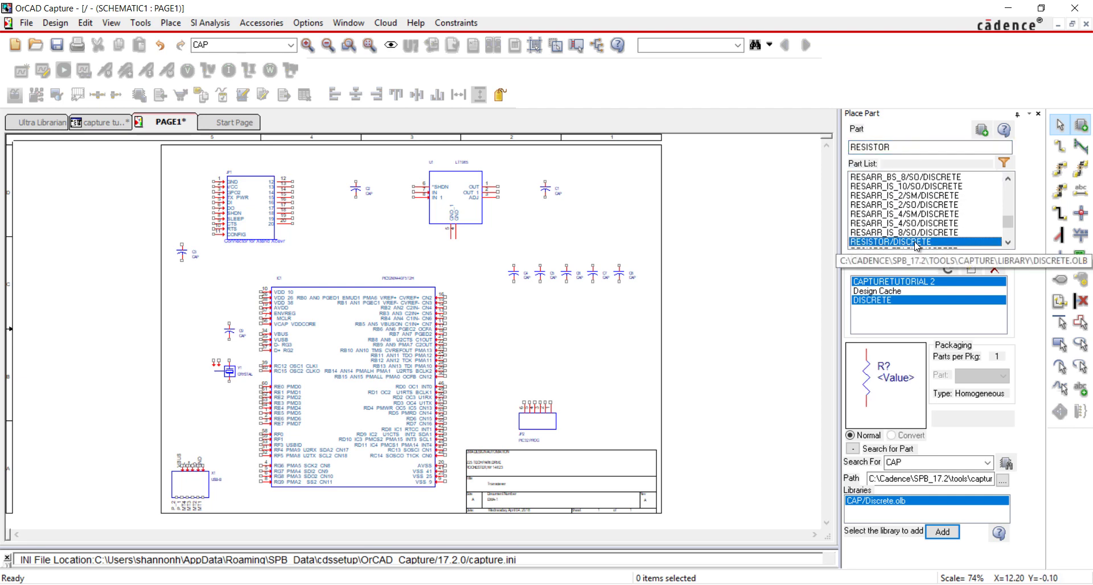
pyautogui.click(179, 222)
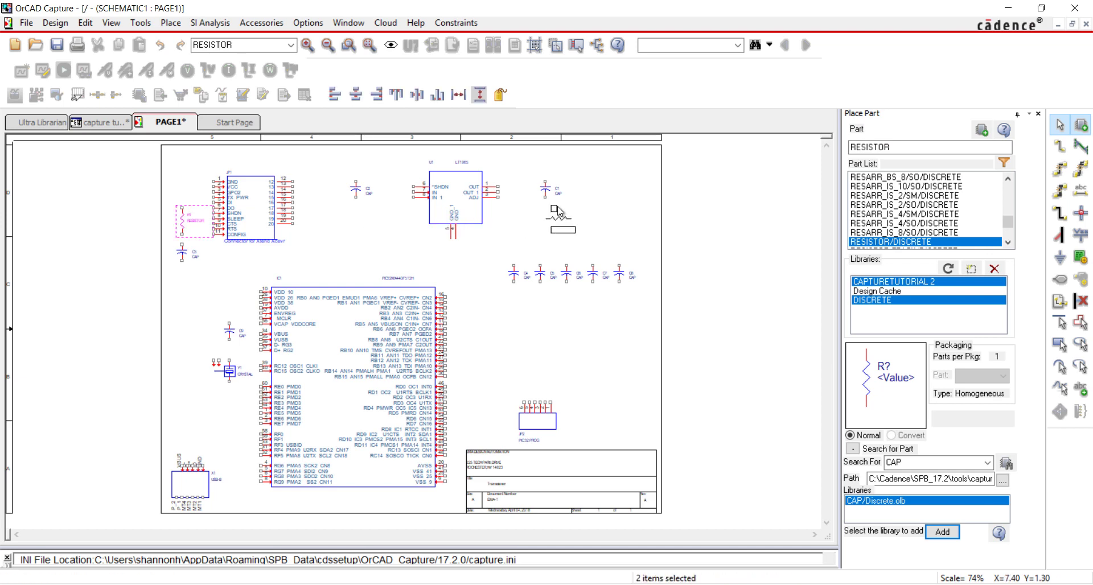
pyautogui.click(573, 182)
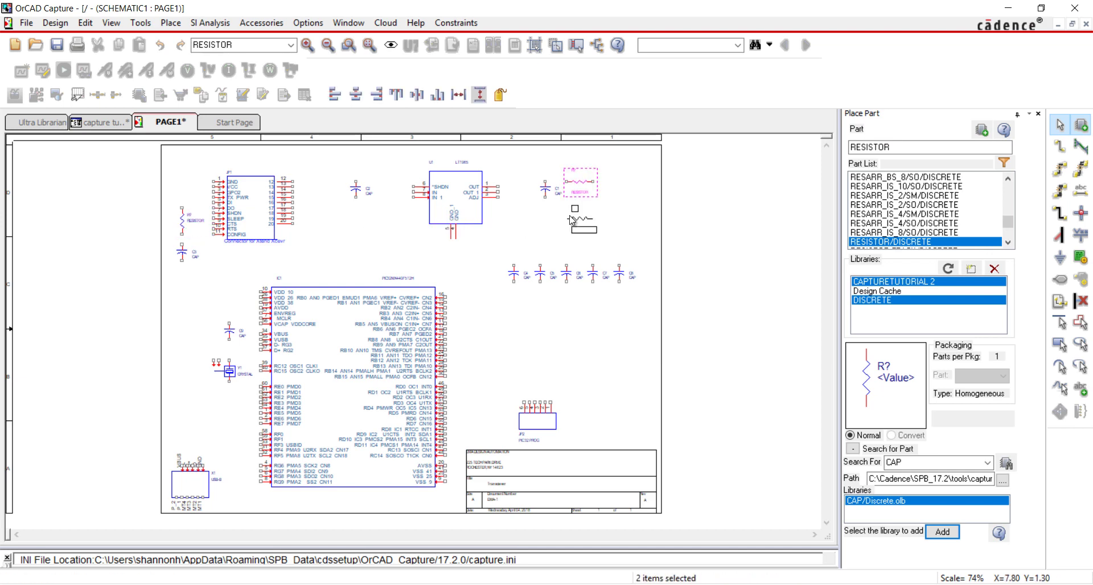
pyautogui.rightClick(569, 216)
pyautogui.click(586, 227)
pyautogui.click(986, 116)
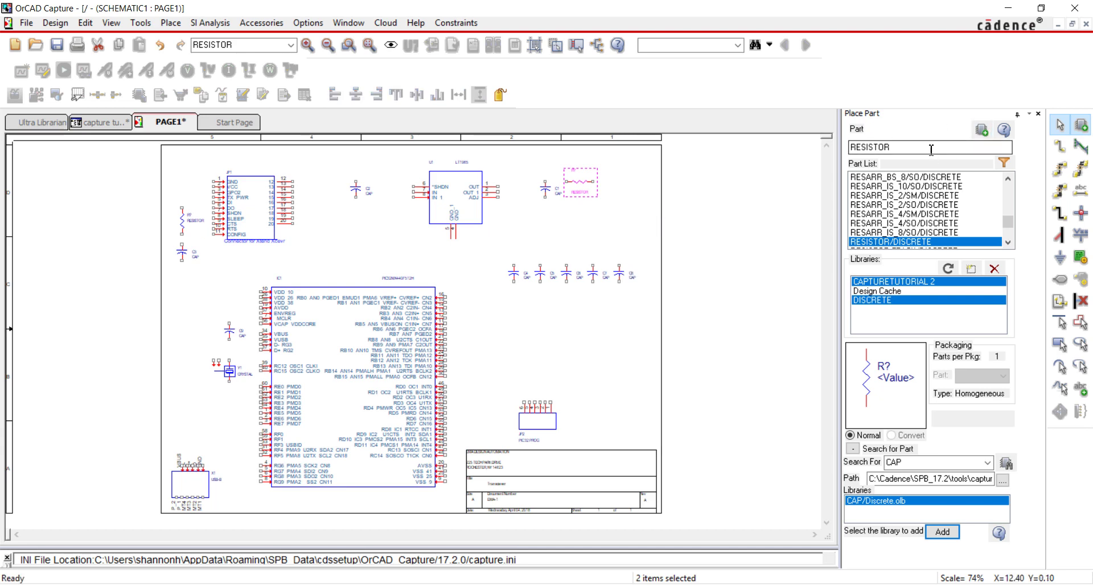
# Step: Place an LED/DISCRETE part just right of the top-right resistor
pyautogui.write('LED')
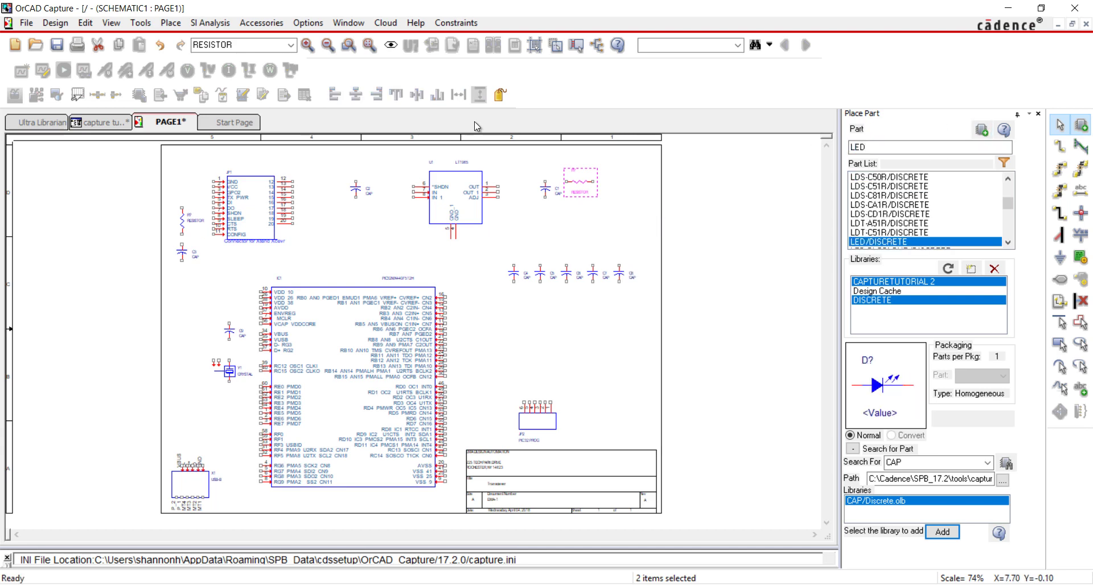
pyautogui.doubleClick(889, 243)
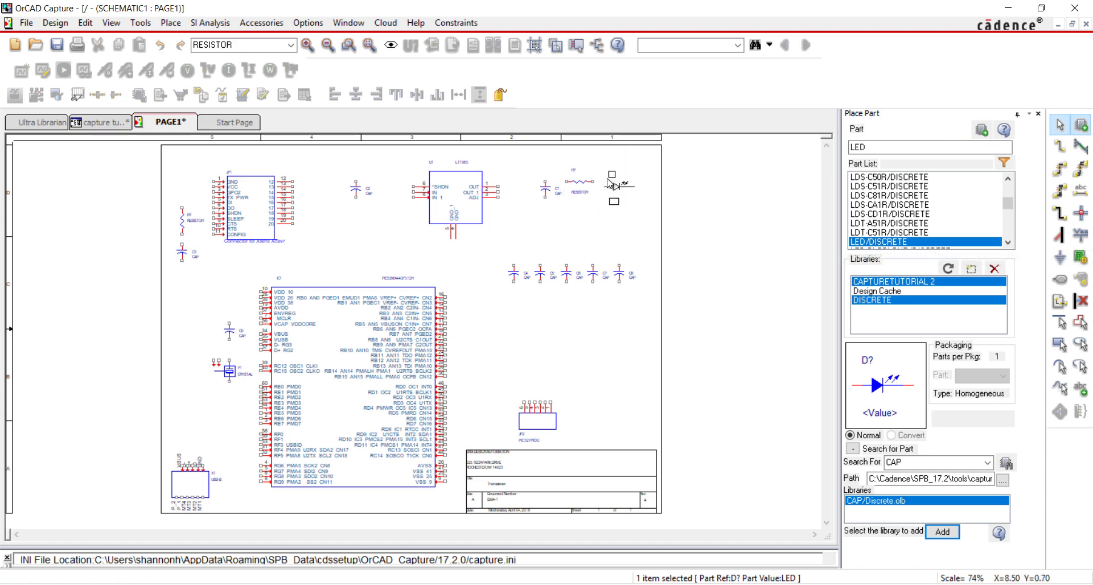
pyautogui.press('Escape')
pyautogui.rightClick(610, 219)
pyautogui.click(615, 221)
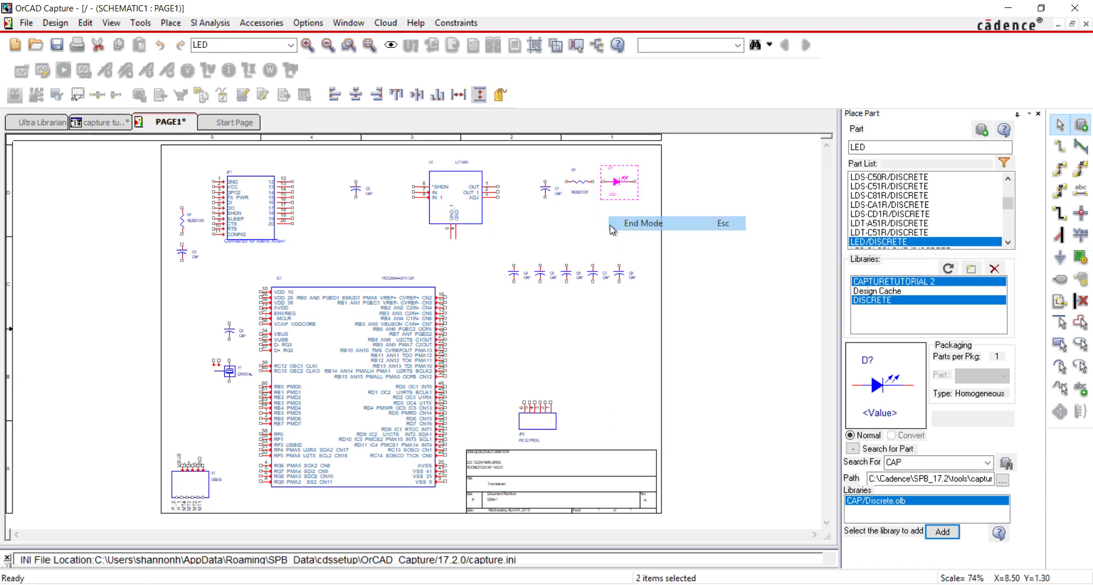
pyautogui.click(171, 23)
# Step: Load CAPTURETUTORIAL 2.OLB into the Place Ground dialog and select the GND symbol
pyautogui.click(191, 210)
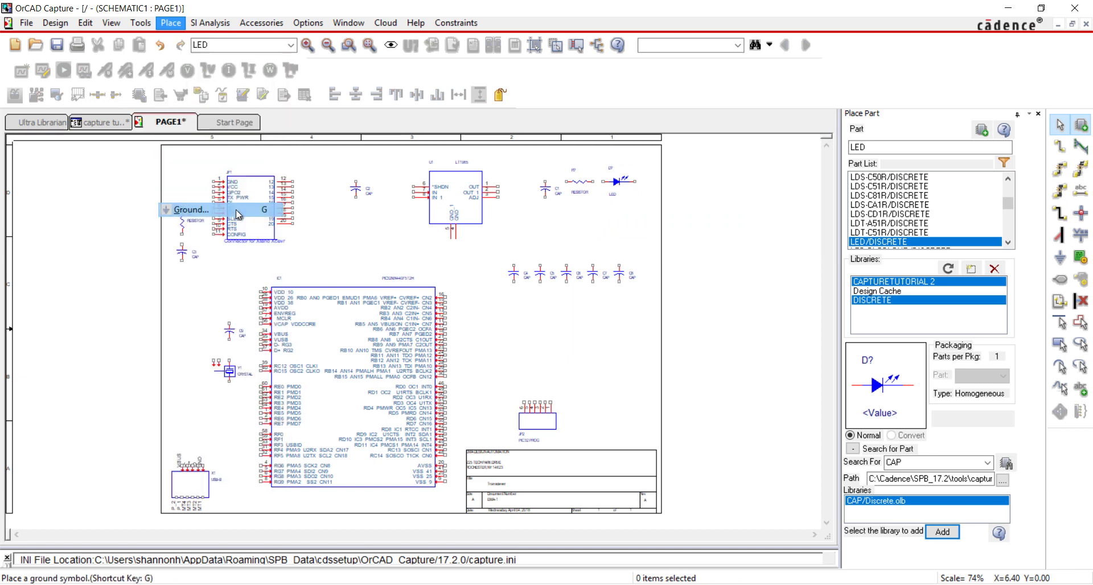
pyautogui.click(640, 253)
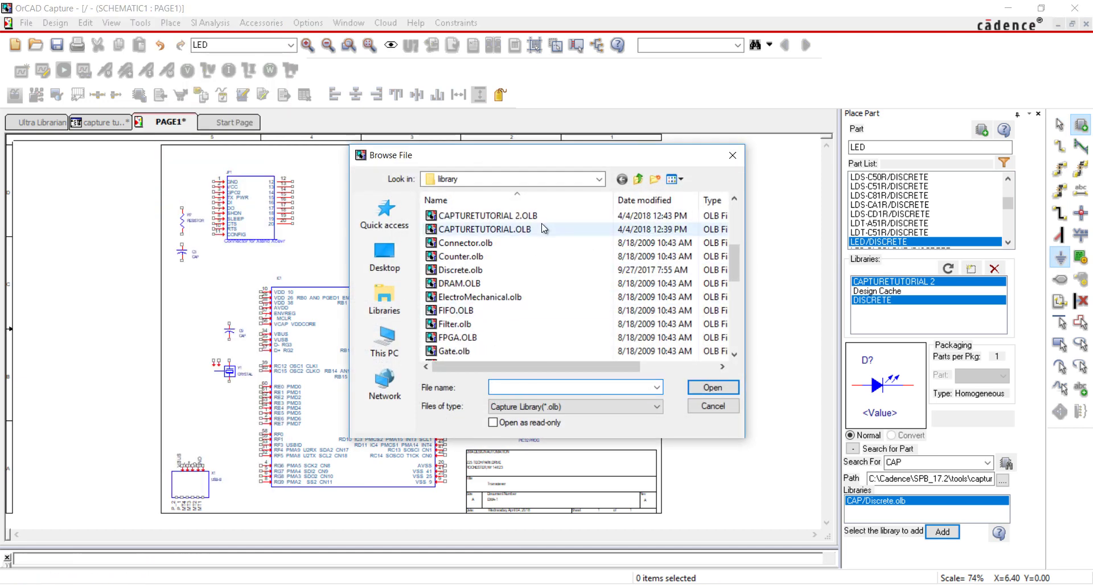
pyautogui.click(549, 216)
pyautogui.click(703, 390)
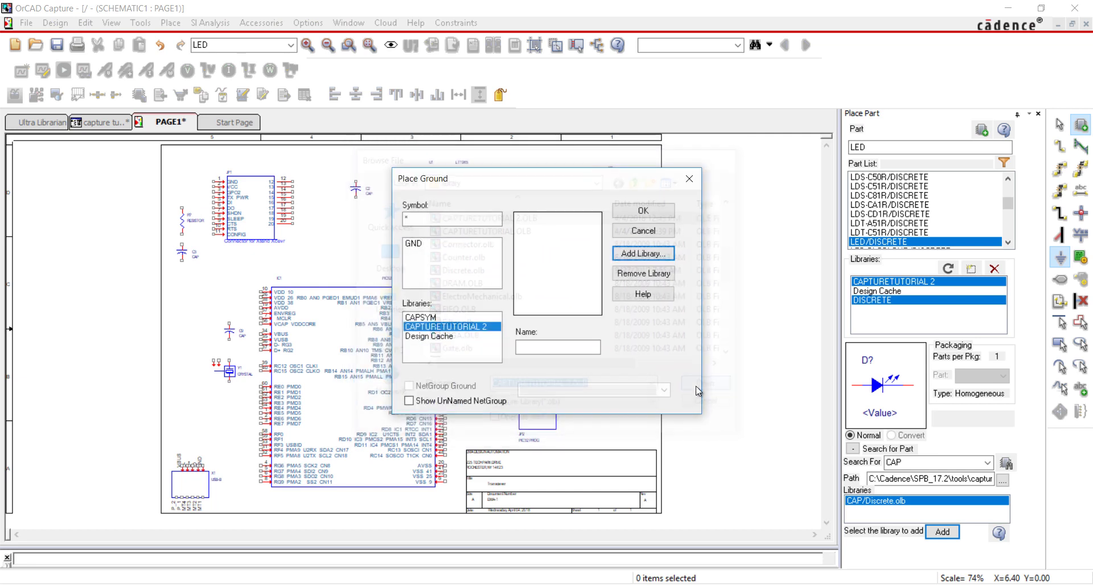
pyautogui.click(427, 245)
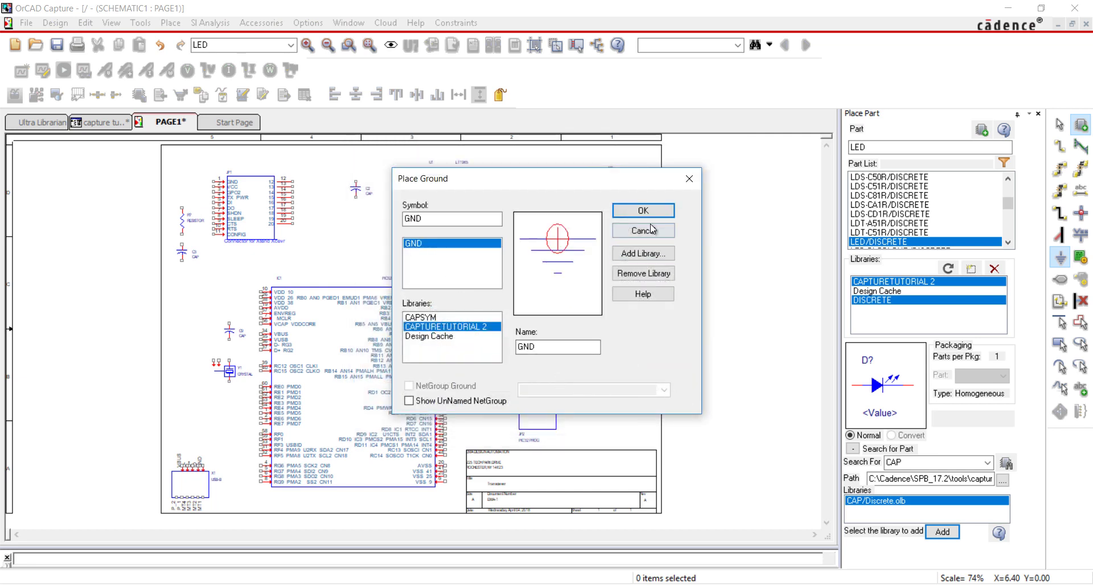
pyautogui.click(621, 211)
# Step: Drop nine GND symbols under the capacitors and by the microcontroller, USB connector and crystal
pyautogui.click(647, 215)
pyautogui.click(552, 215)
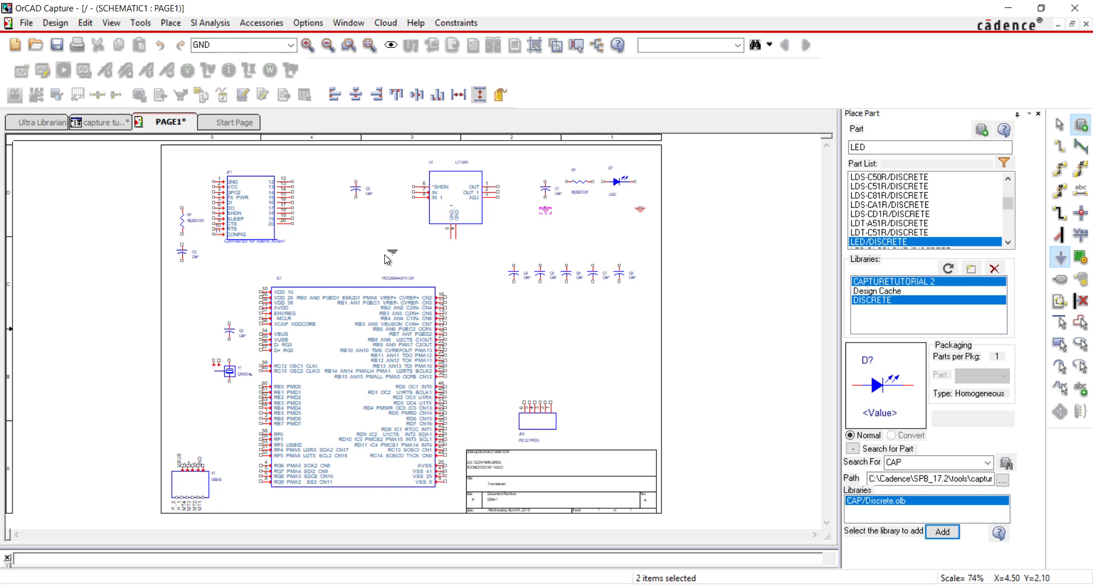
pyautogui.click(383, 246)
pyautogui.click(622, 292)
pyautogui.click(459, 498)
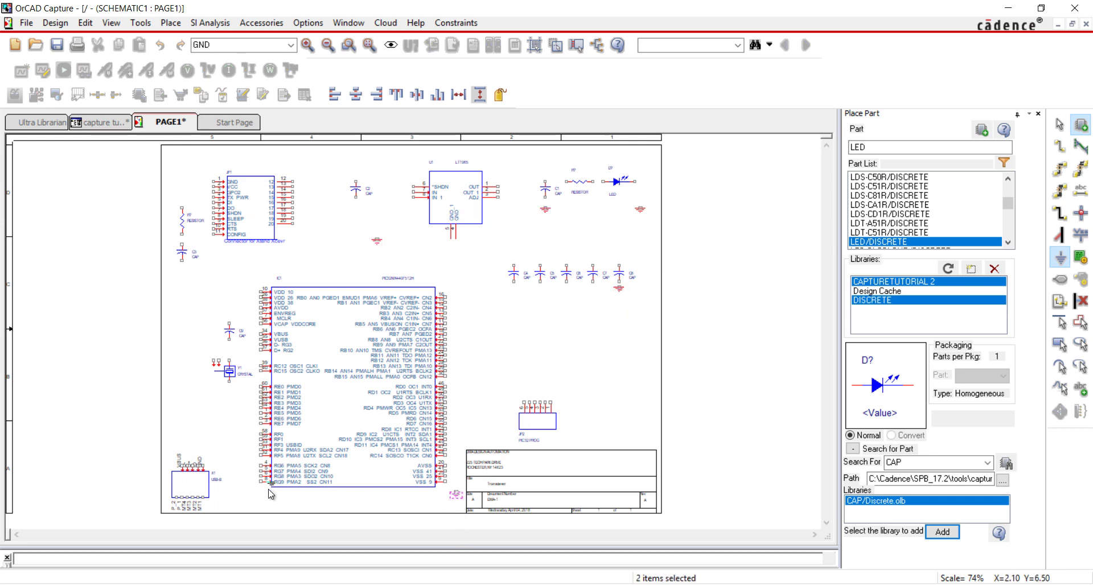
pyautogui.click(228, 498)
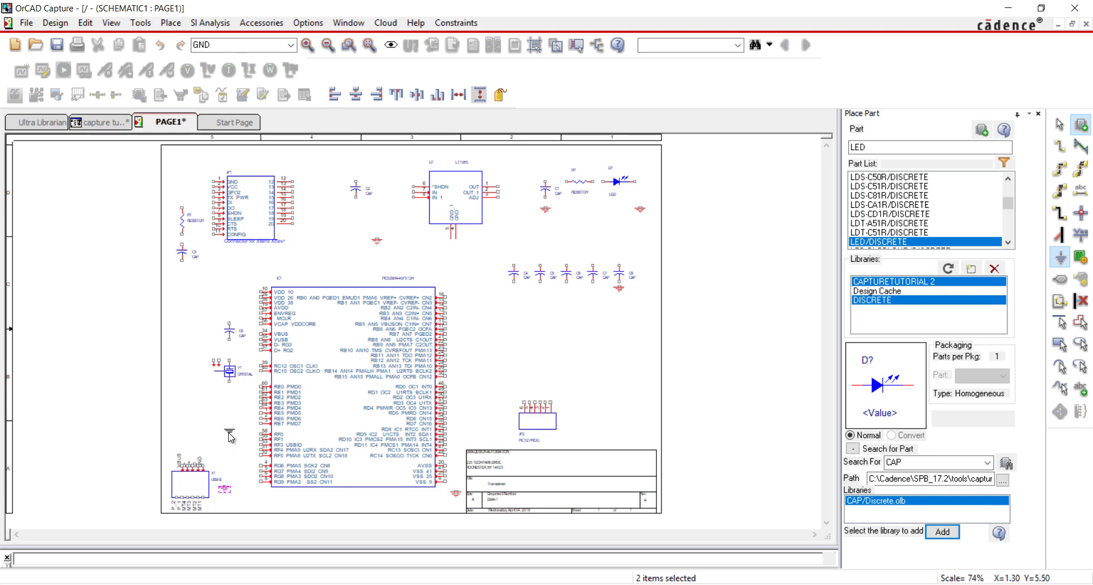
pyautogui.click(213, 397)
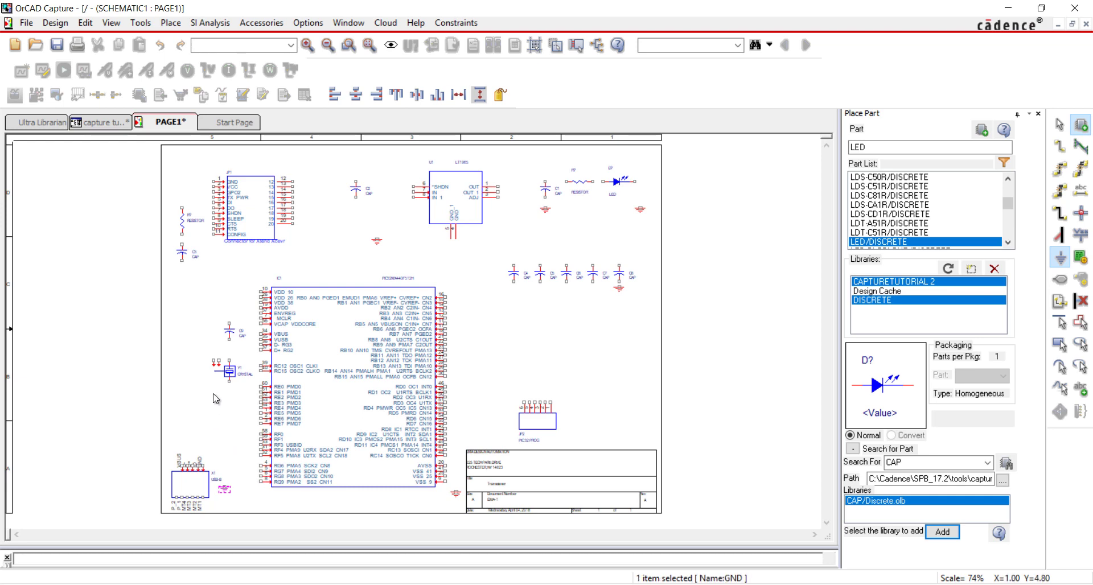
pyautogui.click(230, 354)
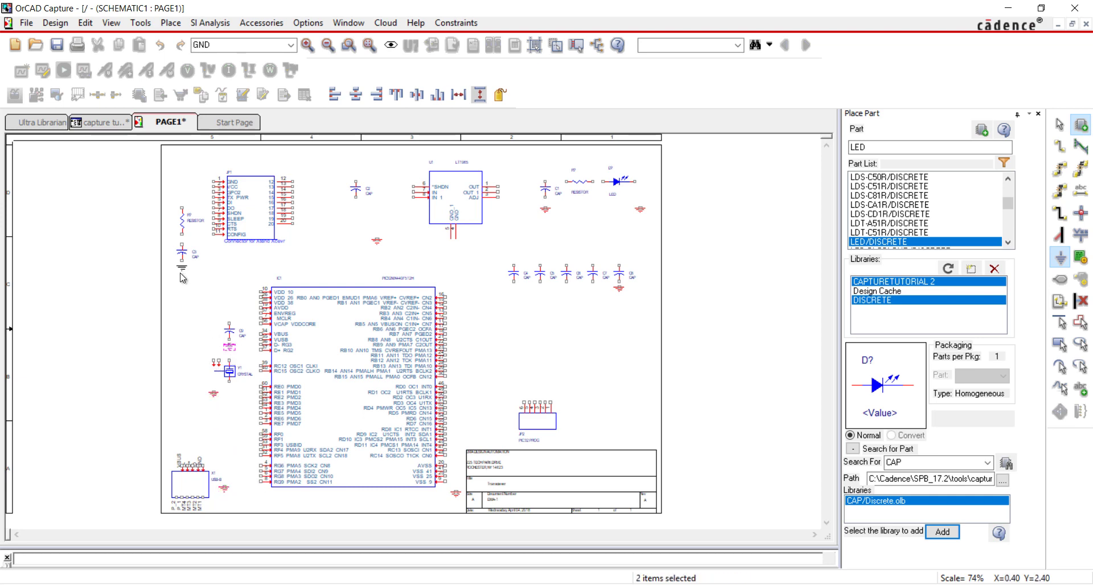
pyautogui.click(181, 273)
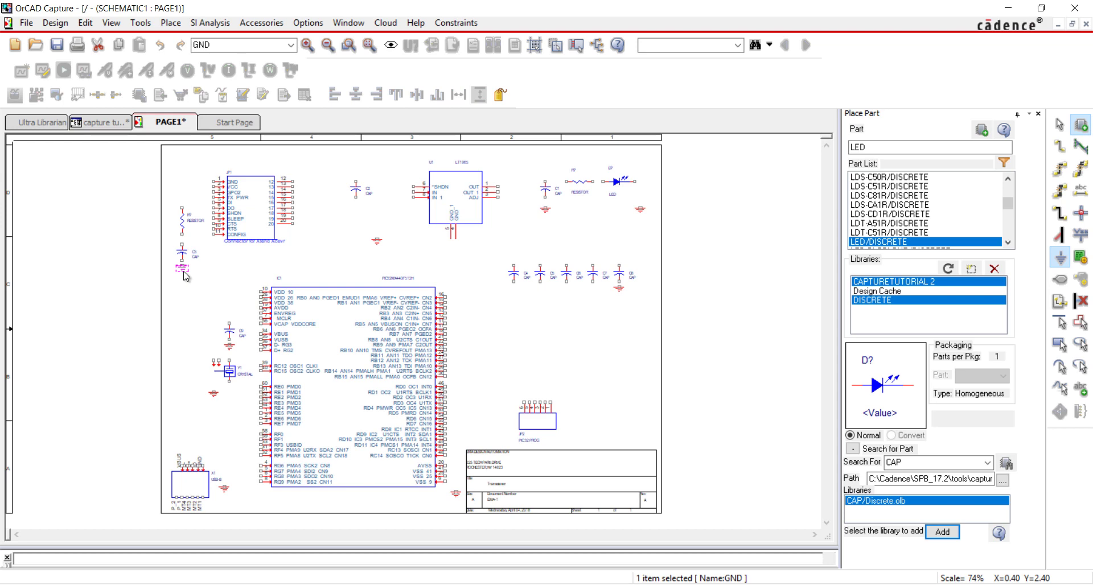
# Step: End ground placement and select the VCC power symbol
pyautogui.rightClick(456, 324)
pyautogui.click(474, 334)
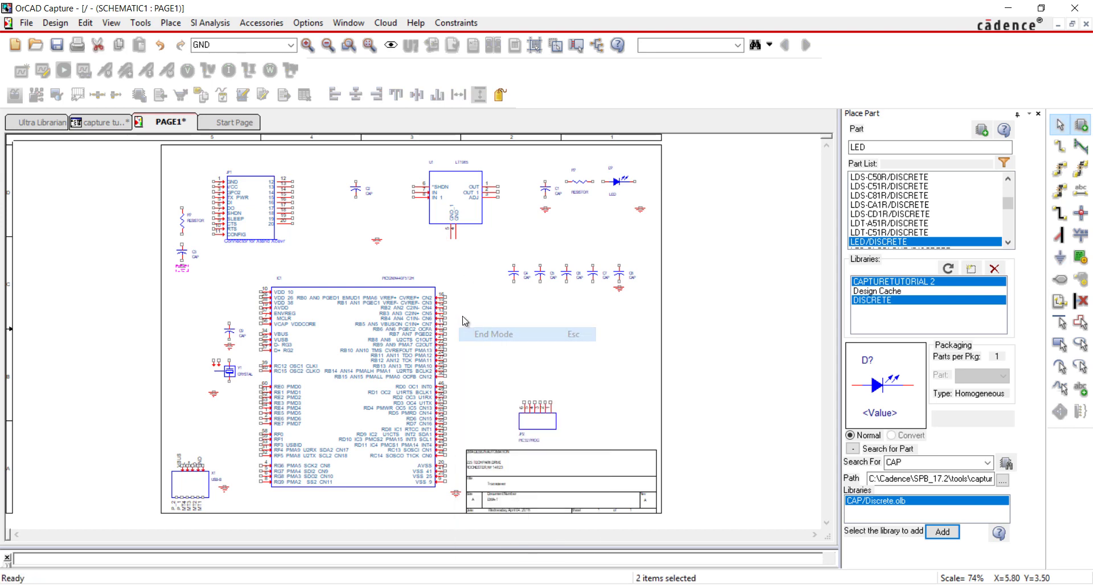
pyautogui.click(171, 22)
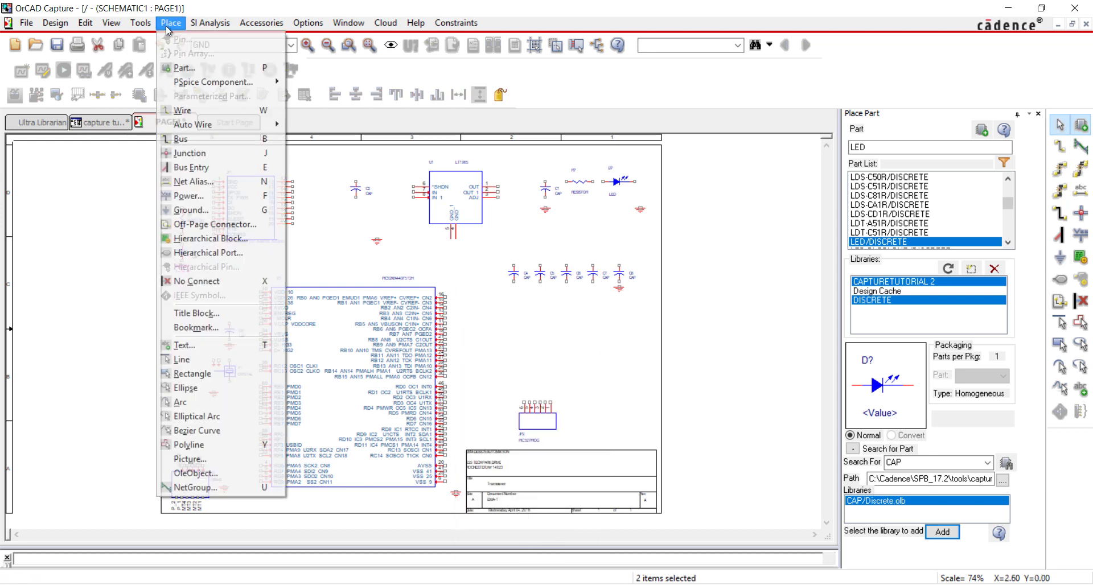
pyautogui.click(229, 196)
pyautogui.moveTo(495, 260); pyautogui.dragTo(495, 282)
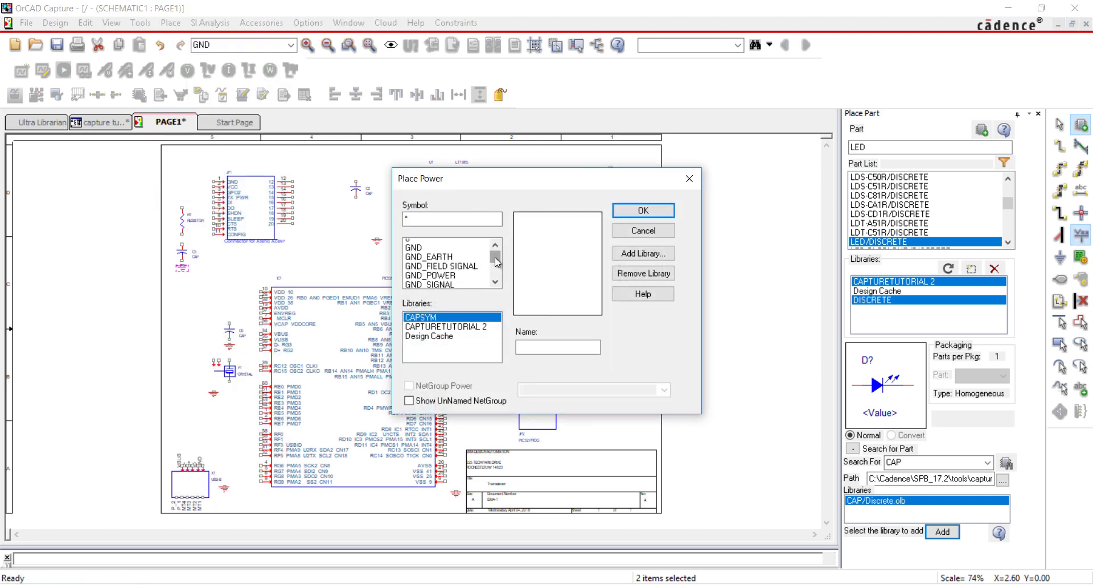
pyautogui.click(421, 244)
pyautogui.click(643, 211)
# Step: Place VCC symbols above a capacitor, by the microcontroller's VDD pins and above resistor R7
pyautogui.click(512, 271)
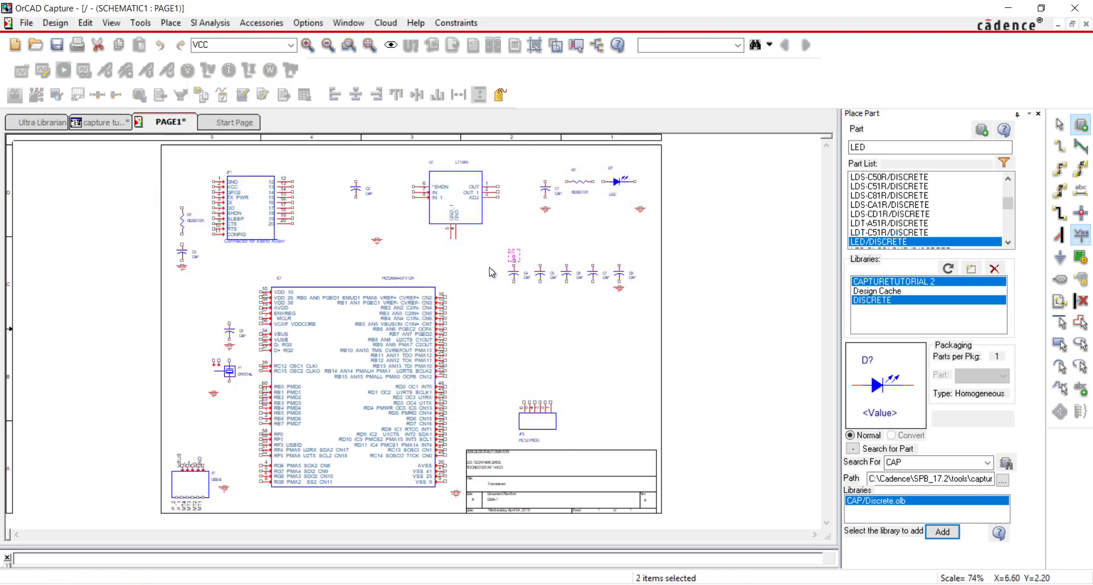
pyautogui.click(248, 284)
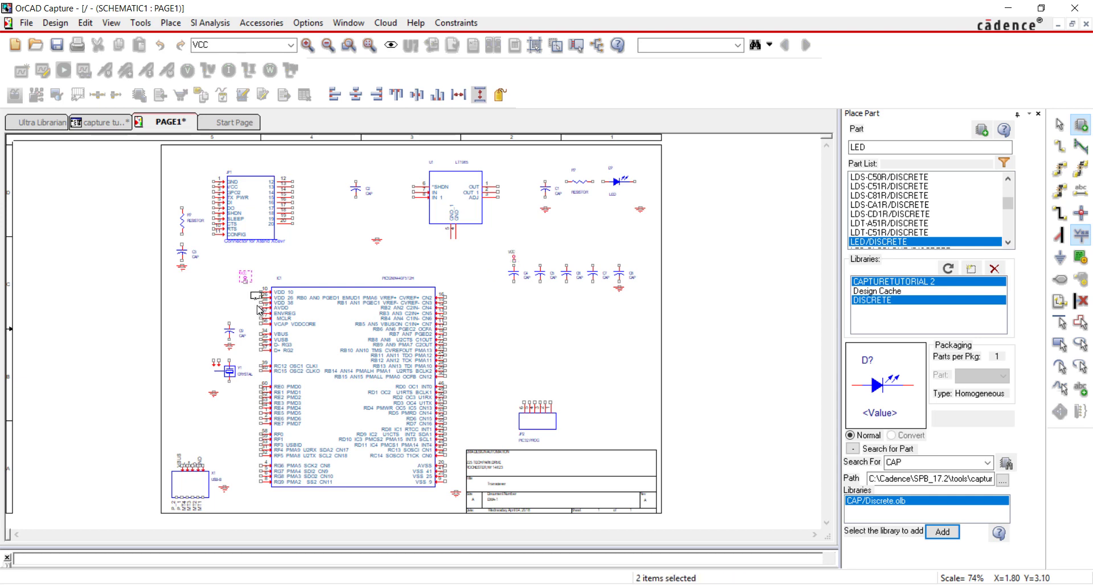
pyautogui.click(183, 205)
pyautogui.press('Escape')
pyautogui.hotkey('ctrl', 'v')
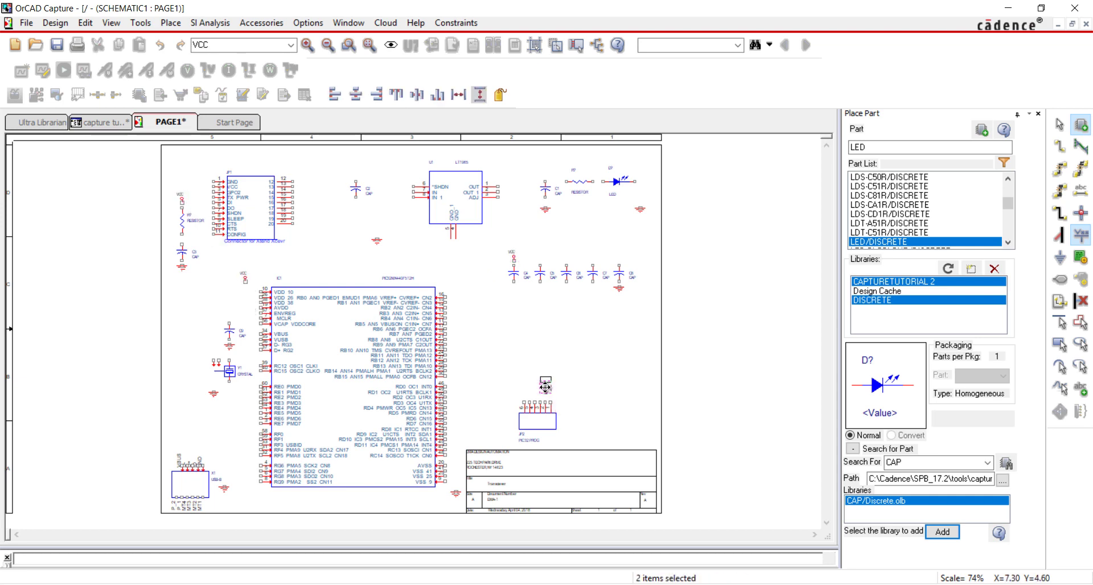
pyautogui.rightClick(573, 371)
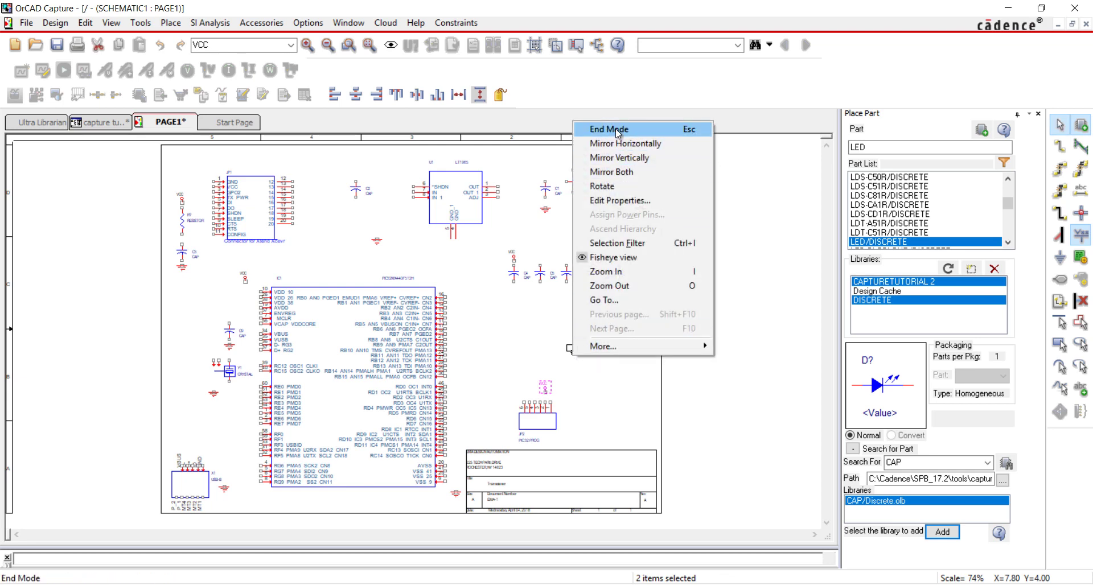
pyautogui.click(616, 130)
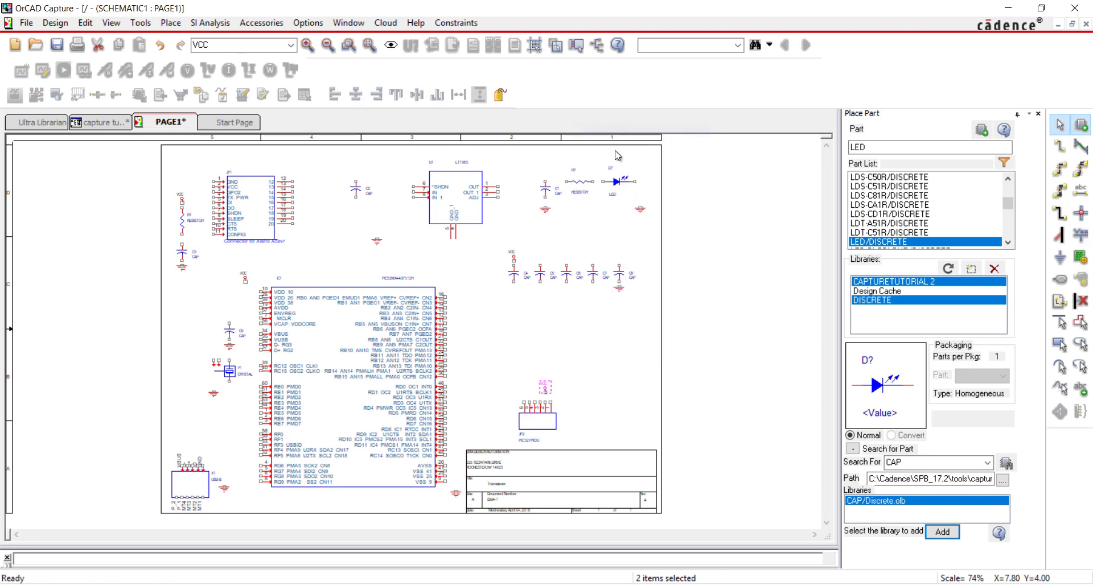
# Step: Add every .olb library file from the library folder to Place Part
pyautogui.click(973, 268)
pyautogui.click(464, 310)
pyautogui.scroll(-5, 493, 285)
pyautogui.keyDown('shift'); pyautogui.click(493, 350); pyautogui.keyUp('shift')
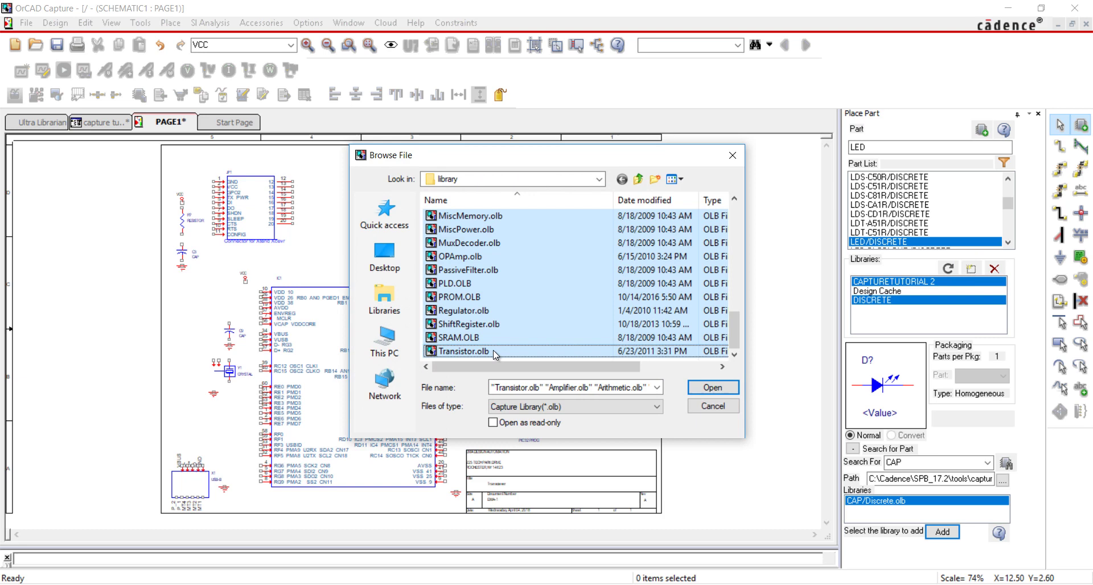
pyautogui.click(713, 387)
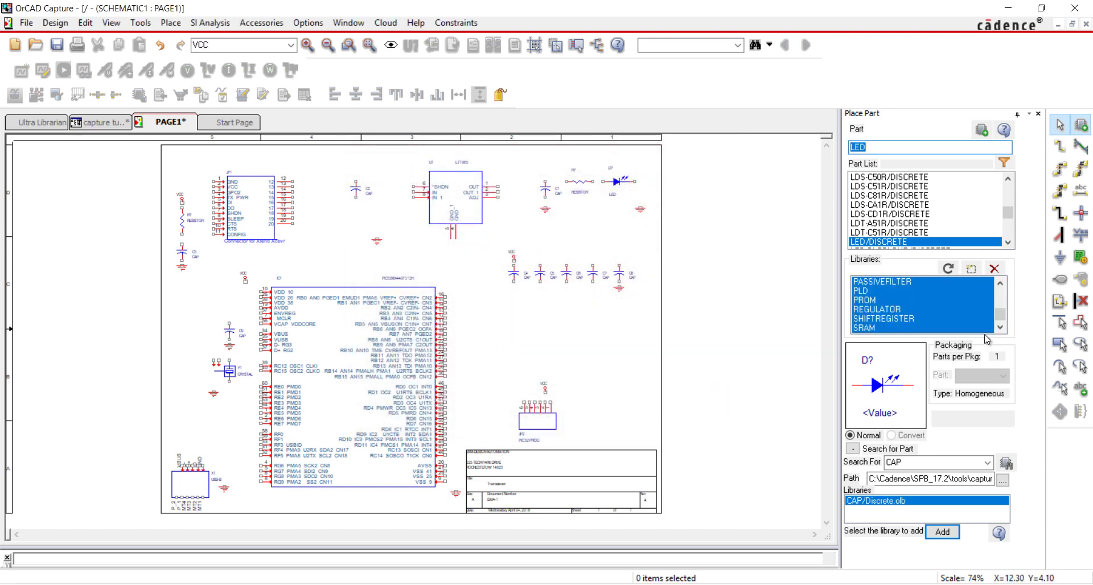
# Step: Remove all added libraries except CAPTURETUTORIAL 2, then select it to list its parts
pyautogui.moveTo(1004, 320); pyautogui.dragTo(1008, 300)
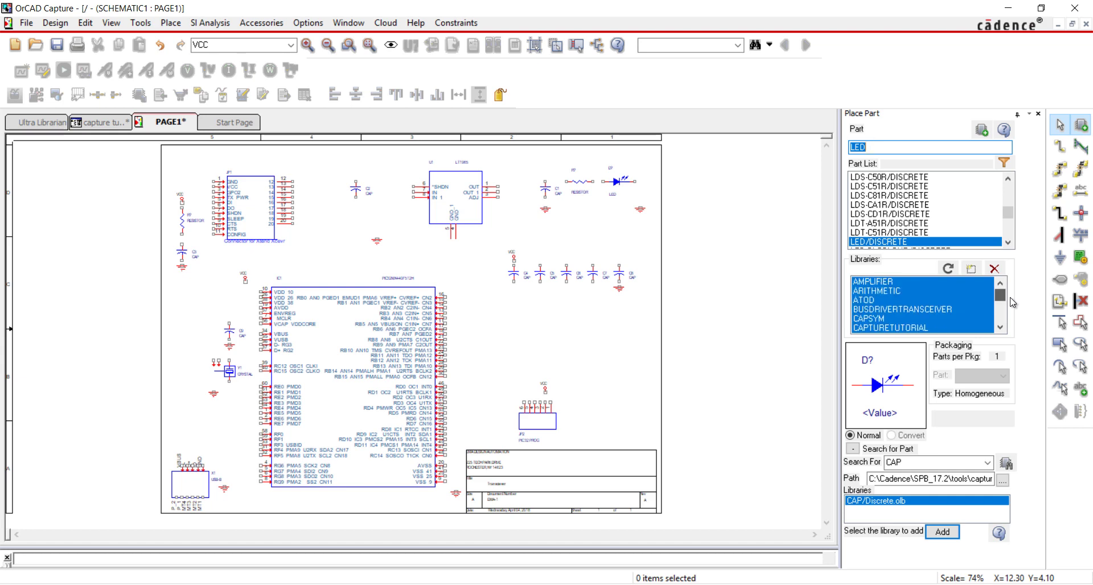
pyautogui.click(1001, 328)
pyautogui.click(1000, 327)
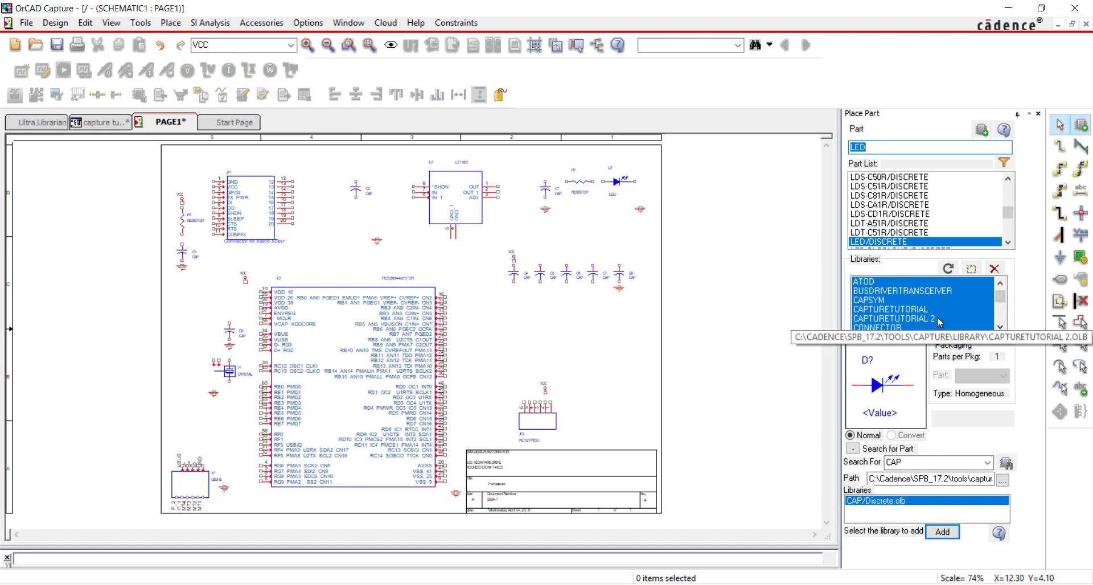
pyautogui.keyDown('ctrl'); pyautogui.click(939, 319); pyautogui.keyUp('ctrl')
pyautogui.click(994, 268)
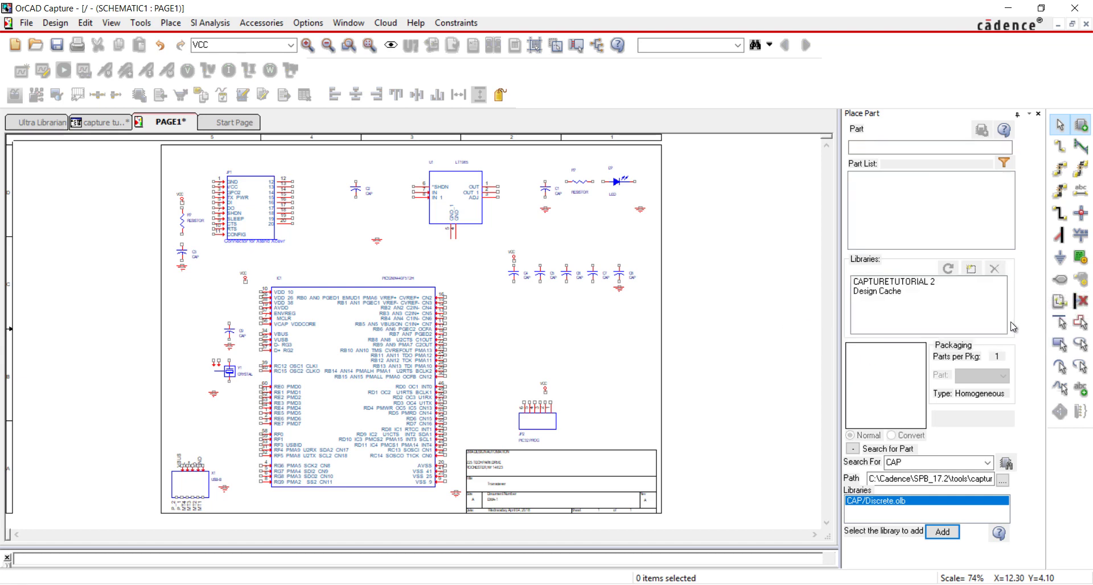
pyautogui.click(929, 283)
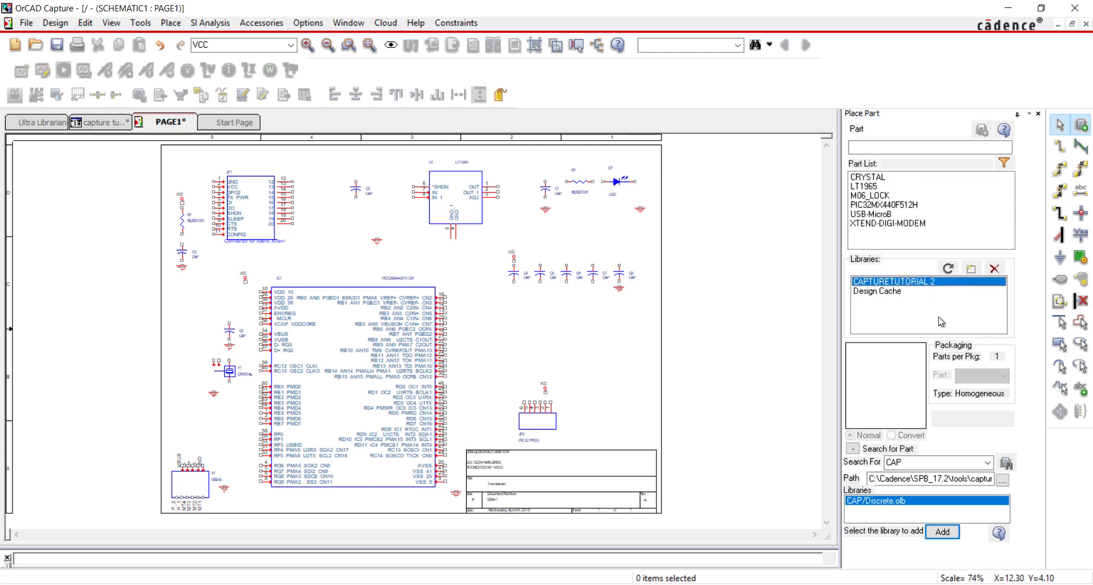